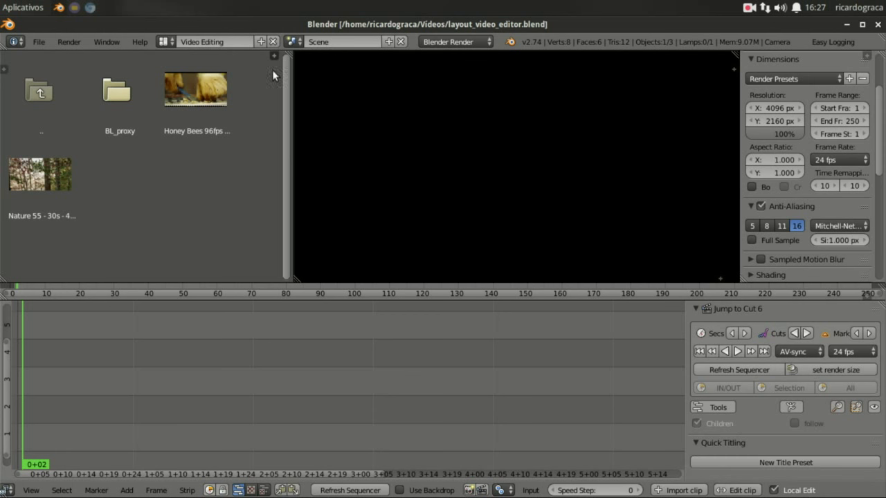
Switch from Blender to the Easy-Logging 2.0 add-on homepage at easy-logging.net in Chromium.
left_click(89, 8)
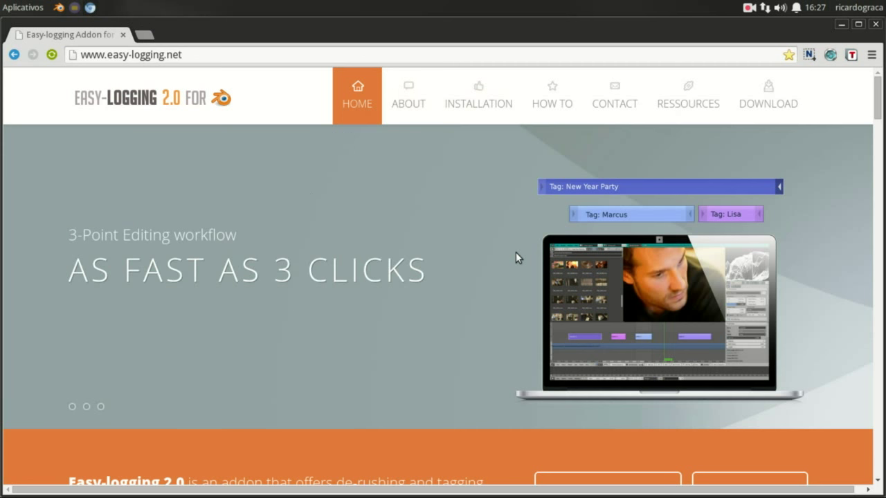
scroll(516, 256, "down", 4)
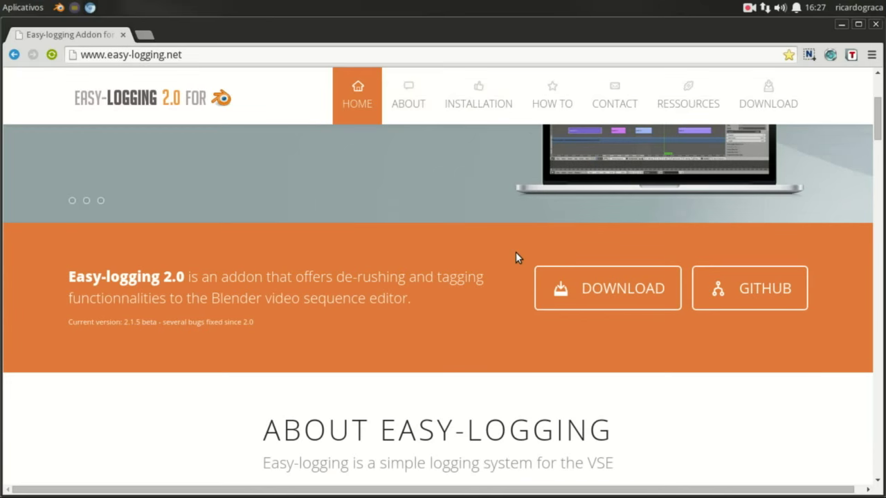
scroll(516, 256, "down", 3)
scroll(515, 256, "down", 3)
scroll(516, 256, "down", 3)
scroll(515, 257, "down", 3)
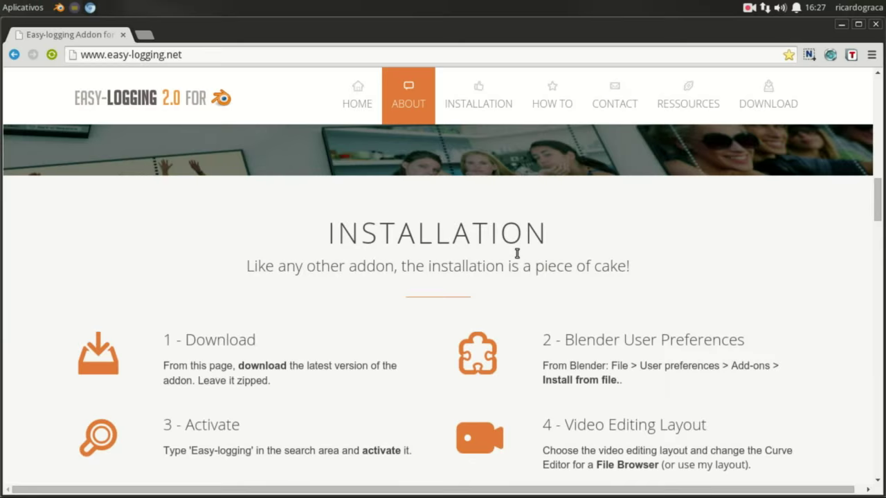
scroll(515, 256, "down", 2)
scroll(516, 256, "down", 1)
scroll(516, 258, "down", 4)
scroll(514, 258, "down", 3)
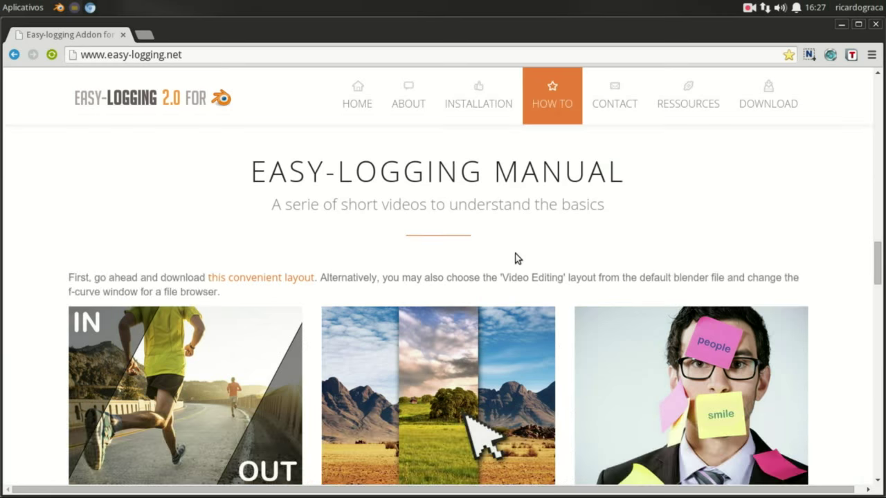
scroll(515, 258, "down", 3)
scroll(515, 258, "down", 3)
scroll(515, 259, "down", 3)
scroll(515, 258, "down", 3)
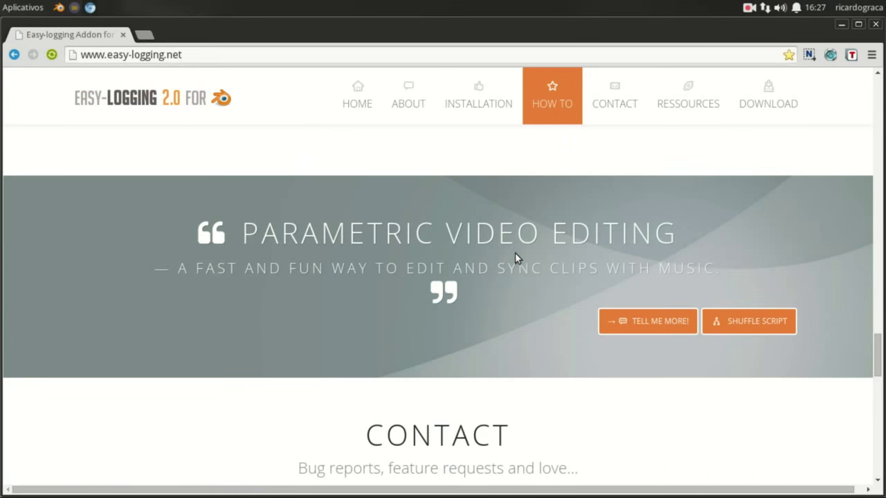
scroll(515, 258, "down", 3)
scroll(515, 258, "down", 3)
scroll(515, 258, "down", 3)
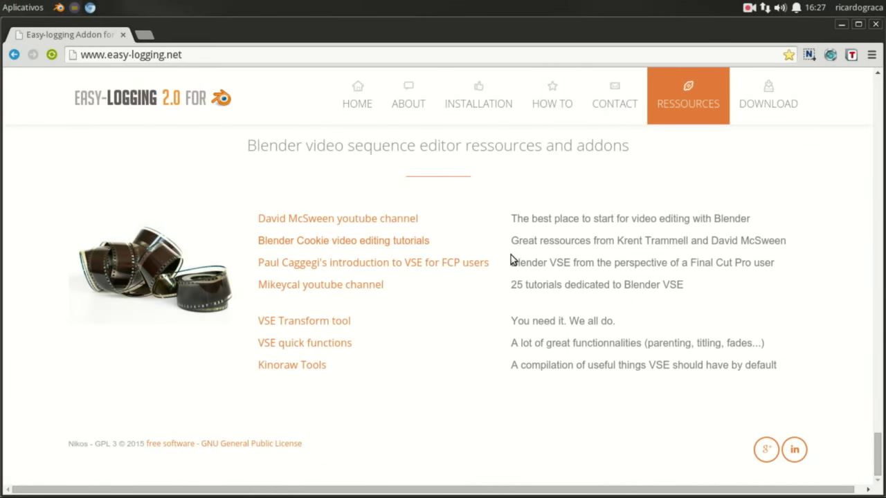
left_click_drag(326, 365, 477, 320)
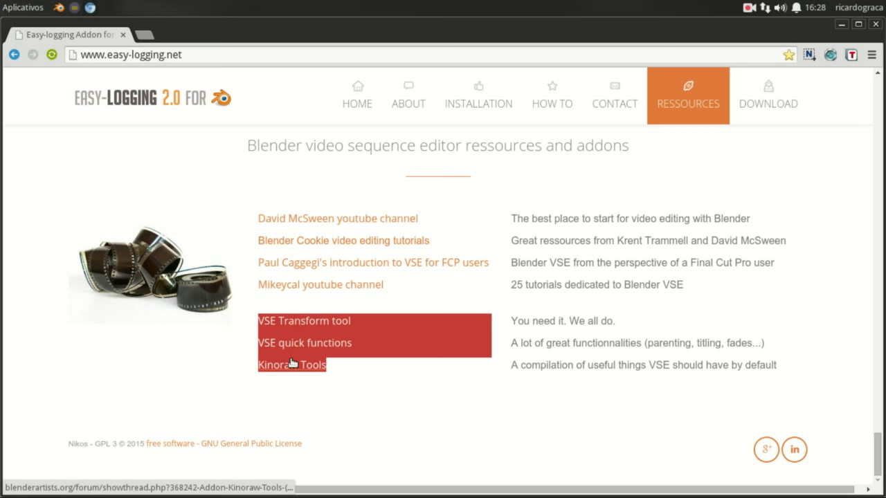
left_click(416, 372)
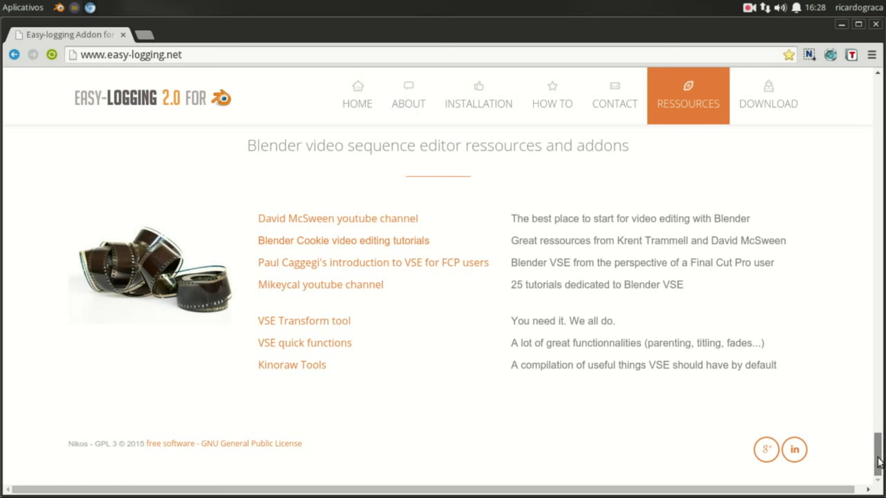
left_click_drag(878, 450, 878, 96)
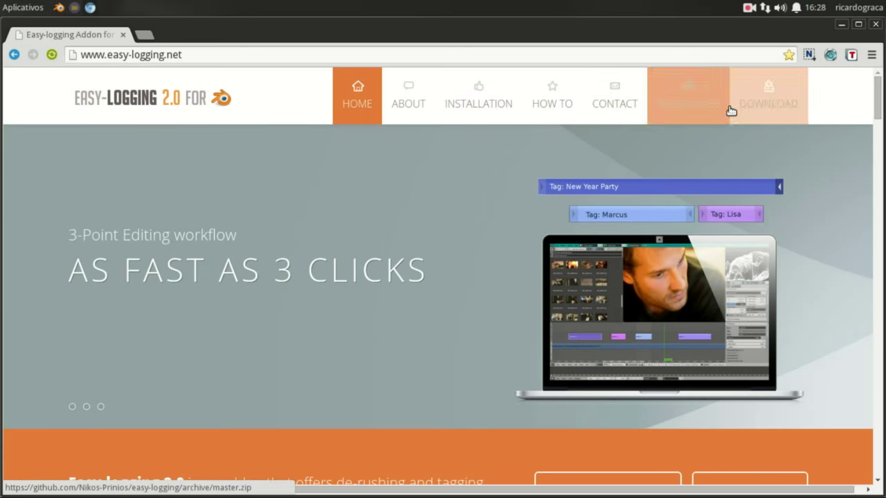
Close the browser and open the PNG file format list in the Render Output settings.
left_click(875, 25)
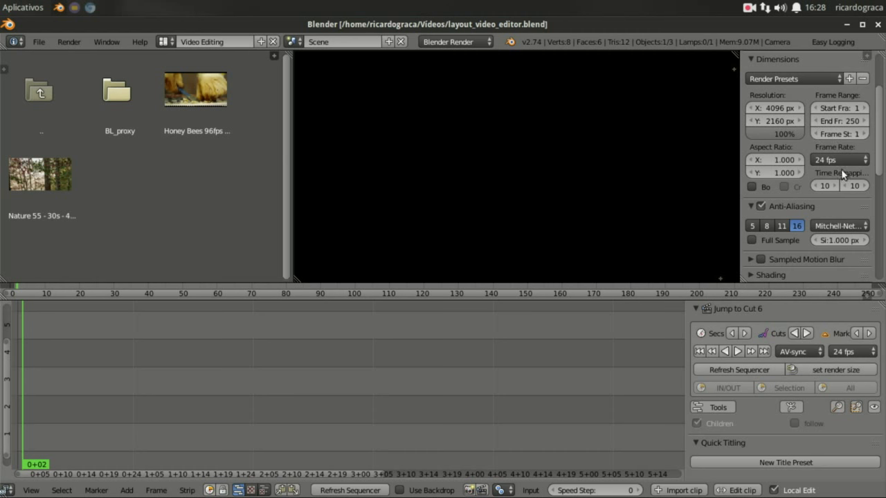
scroll(823, 187, "down", 2)
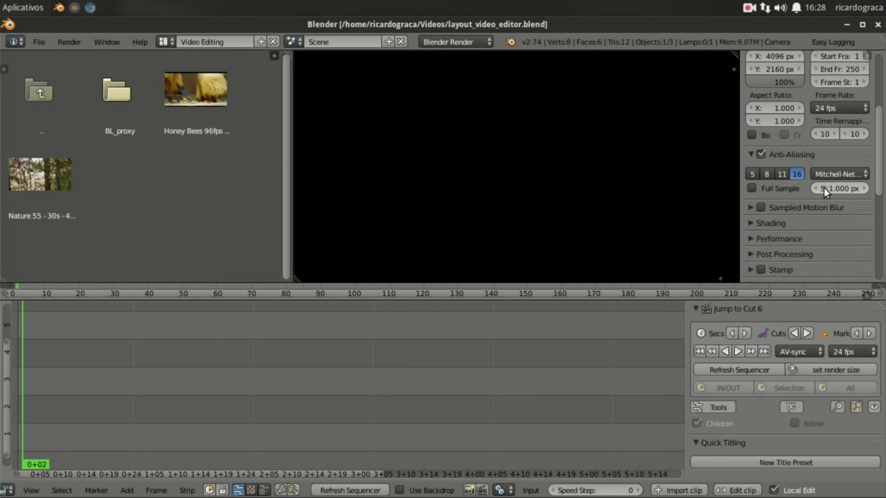
scroll(824, 187, "down", 3)
scroll(824, 187, "down", 4)
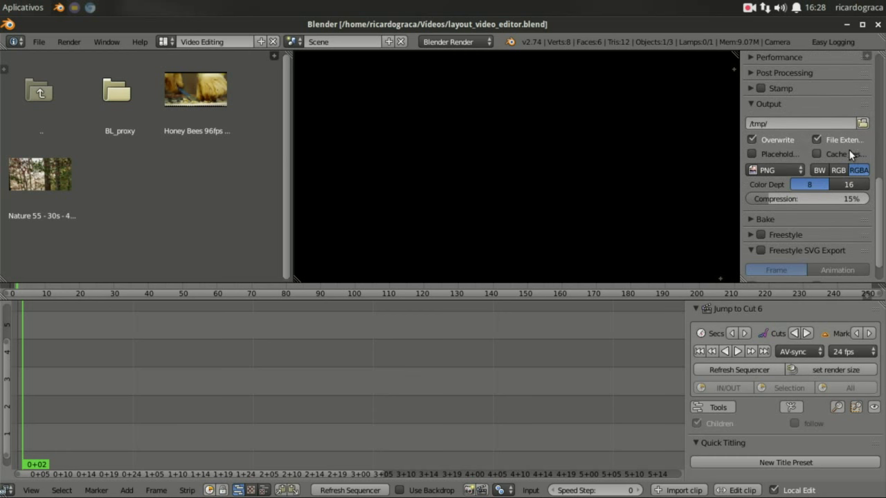
scroll(847, 151, "up", 5)
scroll(846, 152, "up", 4)
scroll(847, 156, "down", 1)
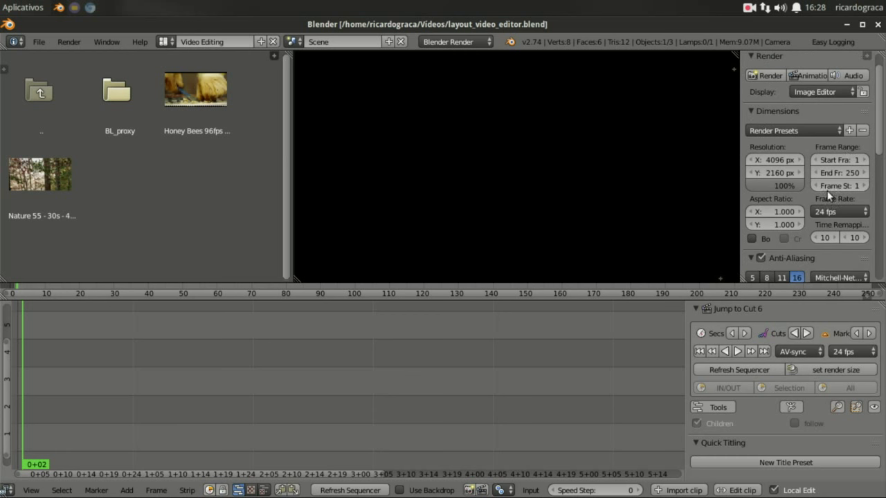
scroll(813, 181, "down", 2)
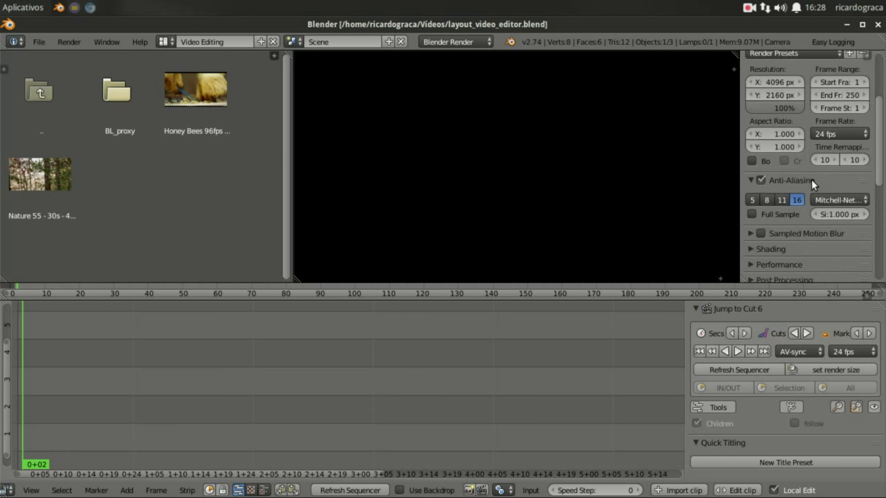
scroll(812, 182, "down", 5)
scroll(813, 182, "down", 3)
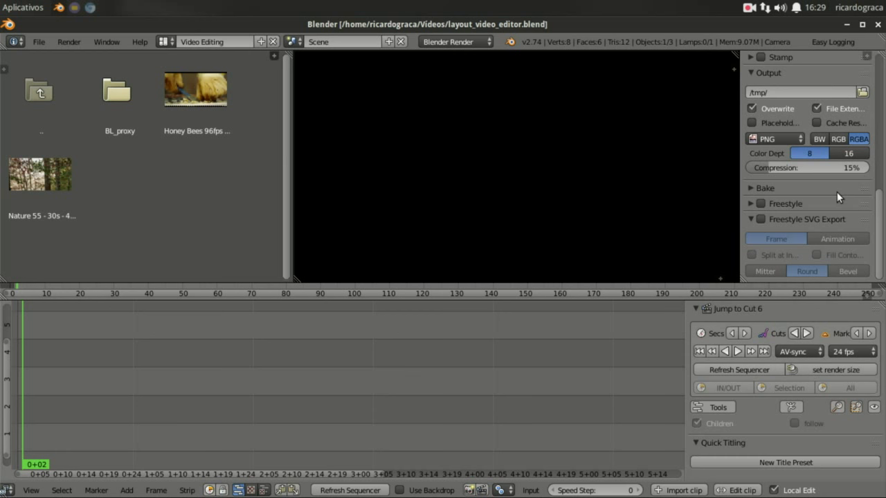
left_click(776, 139)
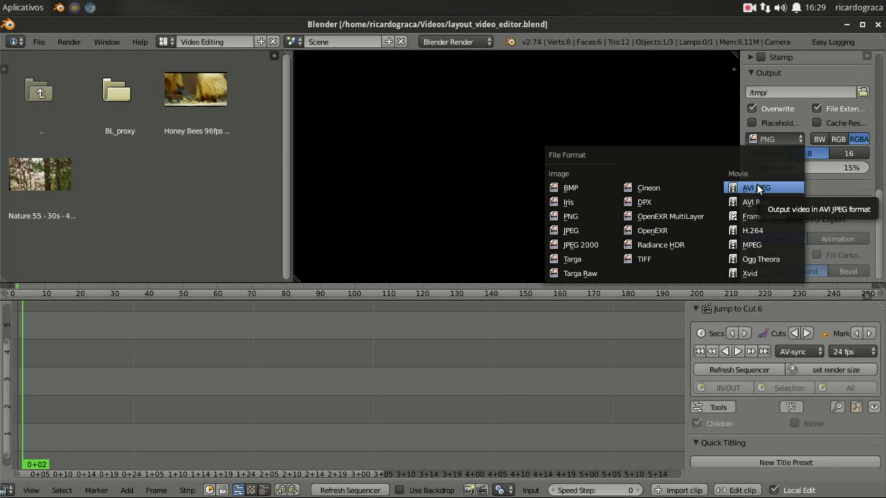
Set the render output to MPEG with a QuickTime container and show the video codec choices.
left_click(740, 245)
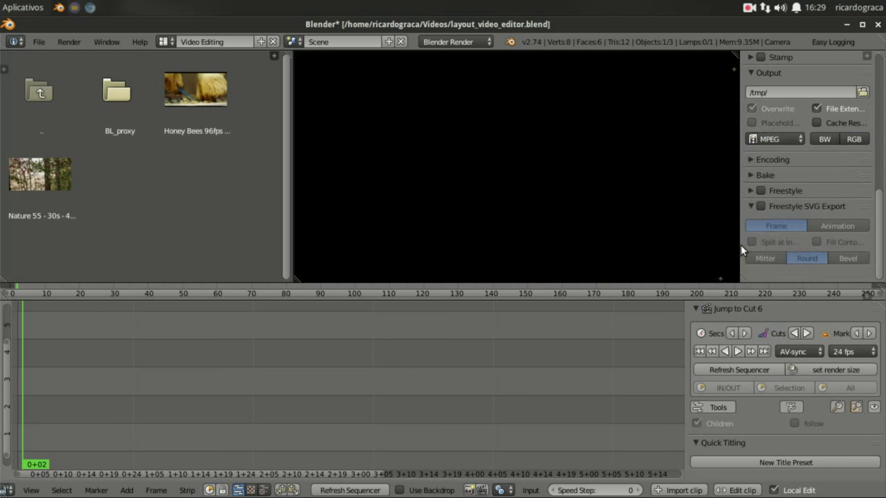
left_click(779, 154)
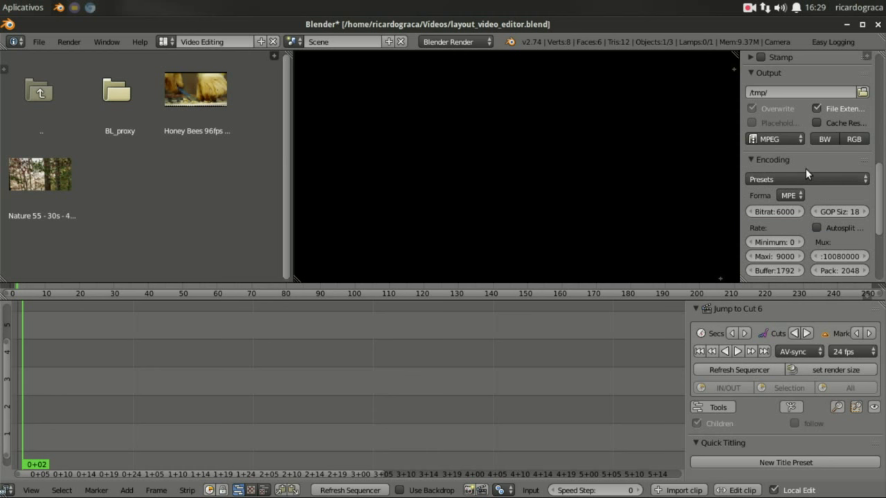
left_click(782, 195)
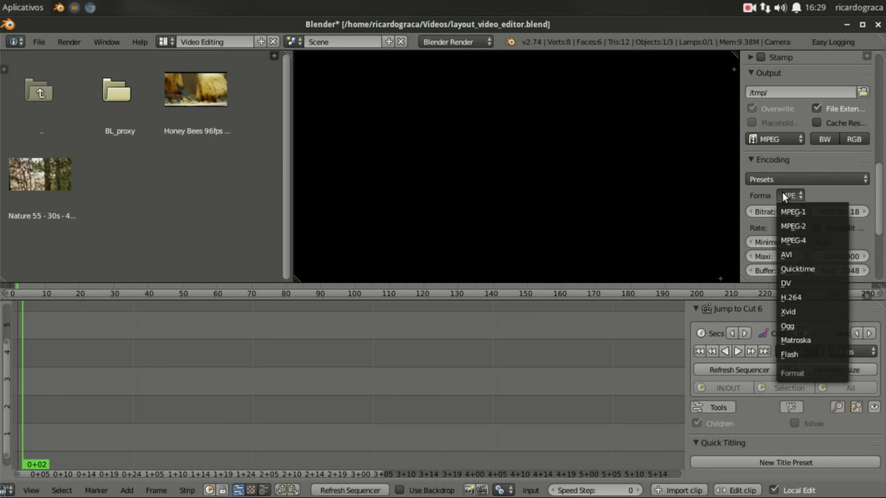
left_click(789, 267)
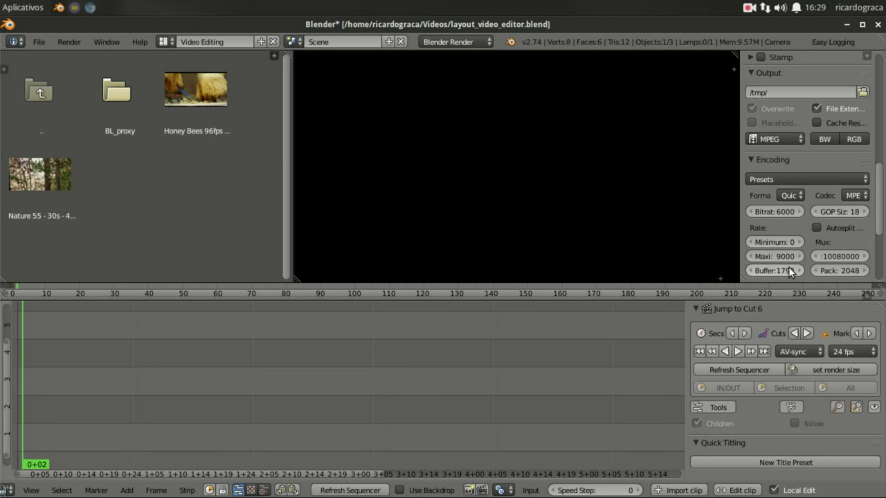
left_click(787, 196)
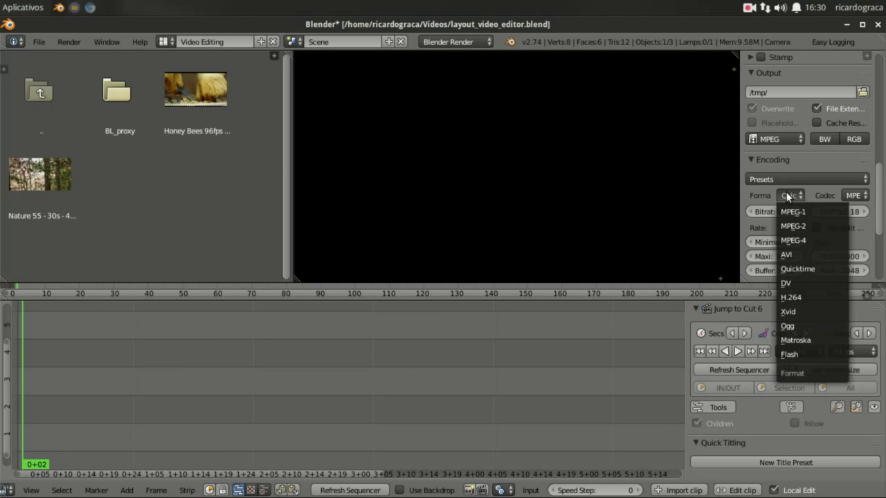
left_click(796, 270)
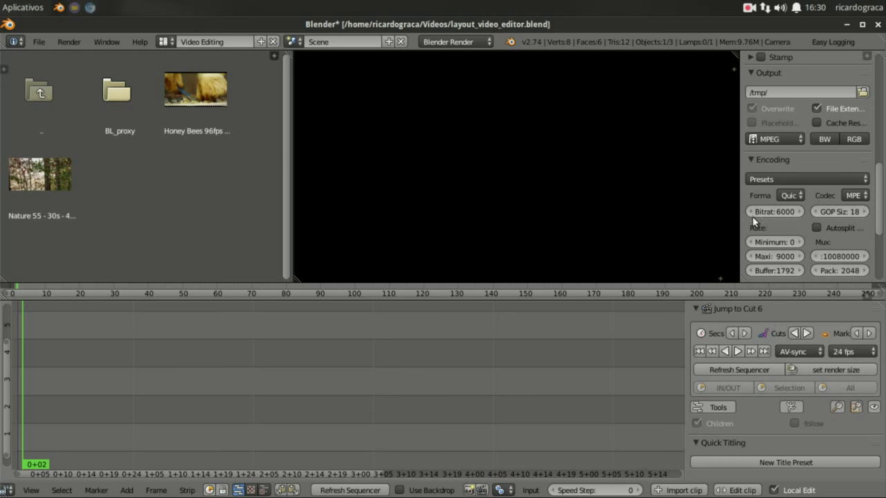
left_click(847, 196)
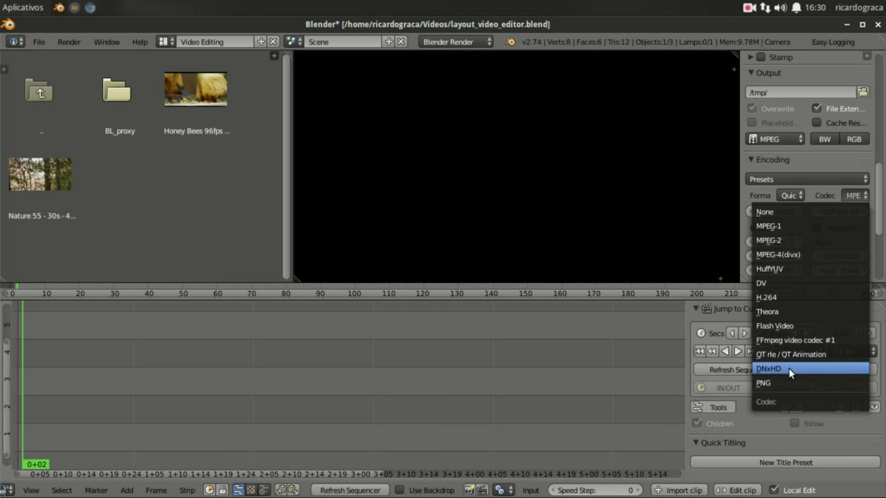
Use the DNxHD codec with bitrate 170000, minimum rate 170000 and maximum rate 180000.
left_click(790, 372)
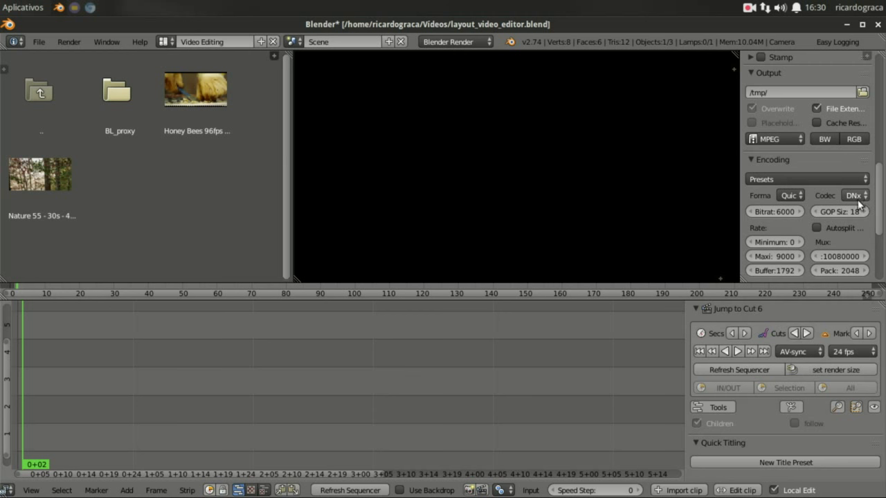
left_click(769, 213)
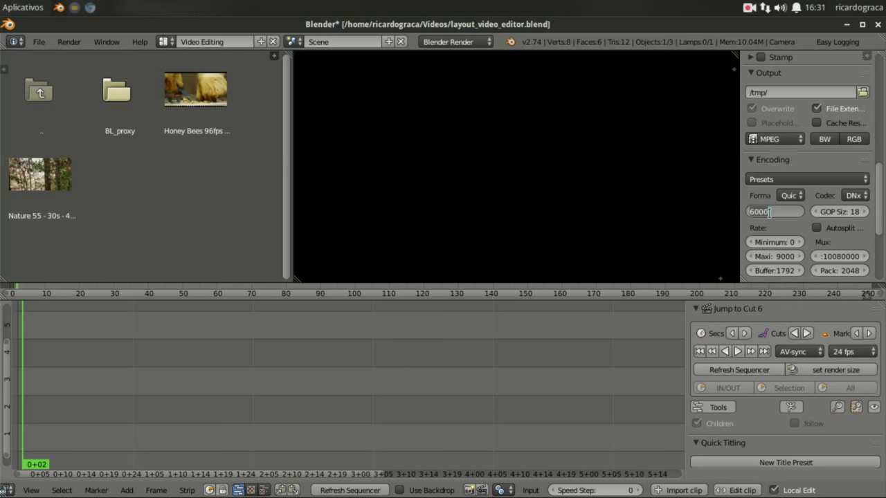
type("1")
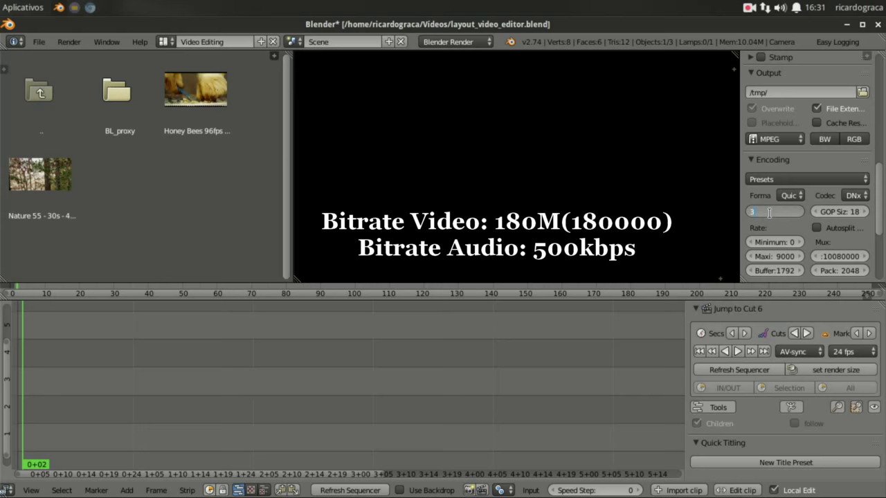
type("8000")
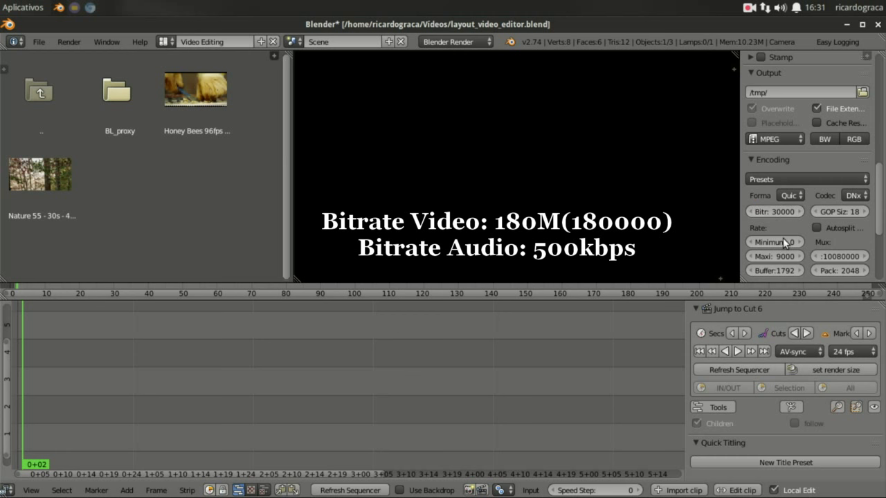
left_click(772, 241)
type("3")
type("000")
type("0")
key("Return")
left_click(774, 257)
type("40")
type("000")
key("Return")
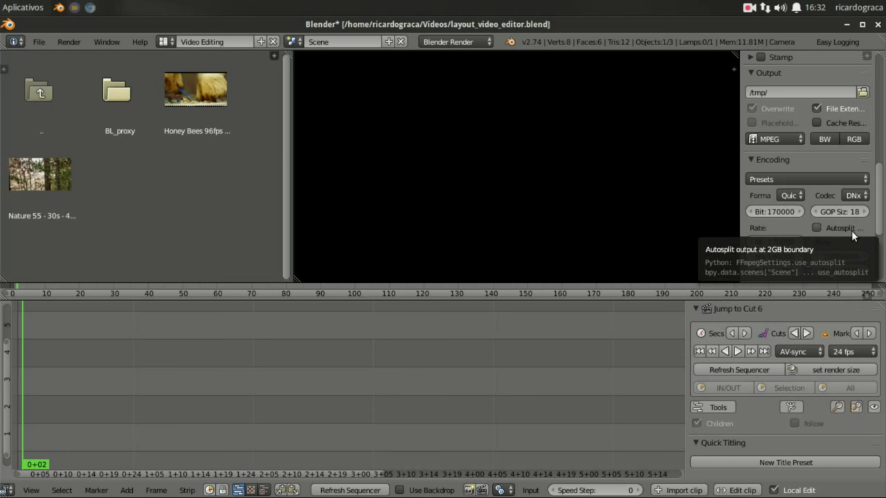
Scroll down to the audio settings and bring up the Audio Codec list.
scroll(852, 231, "down", 2)
scroll(852, 230, "down", 2)
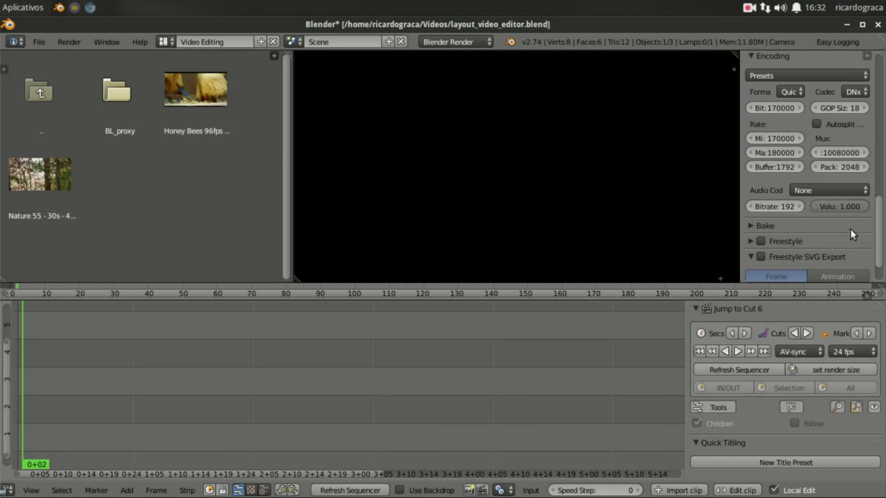
left_click(811, 192)
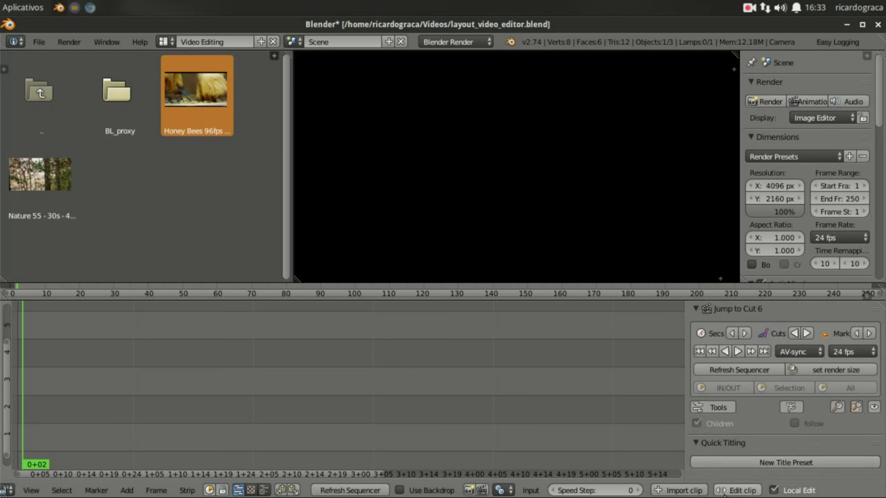
Open the Honey Bees clip for editing and set its in point at frame 481 and out point at frame 1189.
left_click(723, 492)
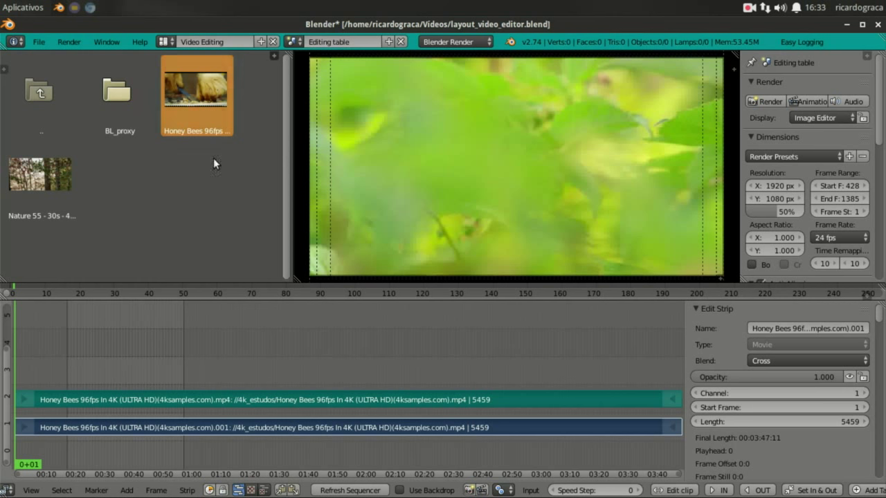
mouse_move(67, 360)
left_mouse_down()
mouse_move(33, 364)
mouse_move(74, 364)
left_mouse_up()
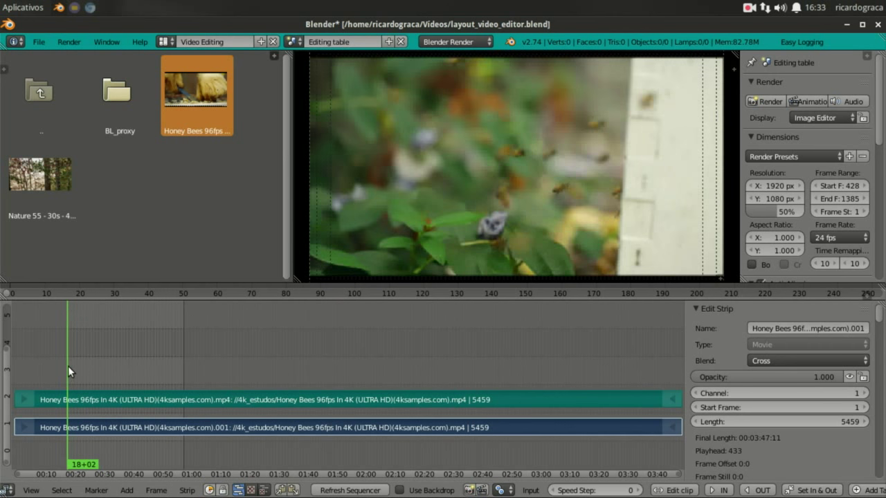
left_click_drag(74, 364, 73, 366)
left_click(720, 490)
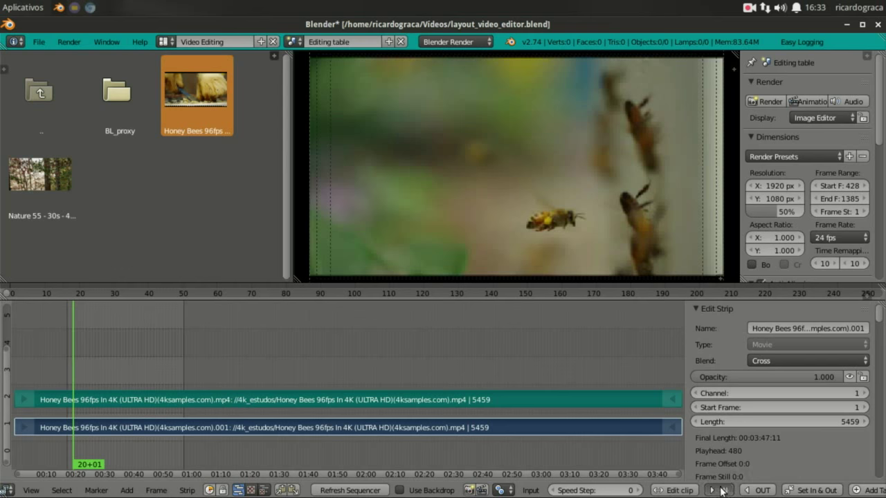
left_click_drag(76, 369, 158, 377)
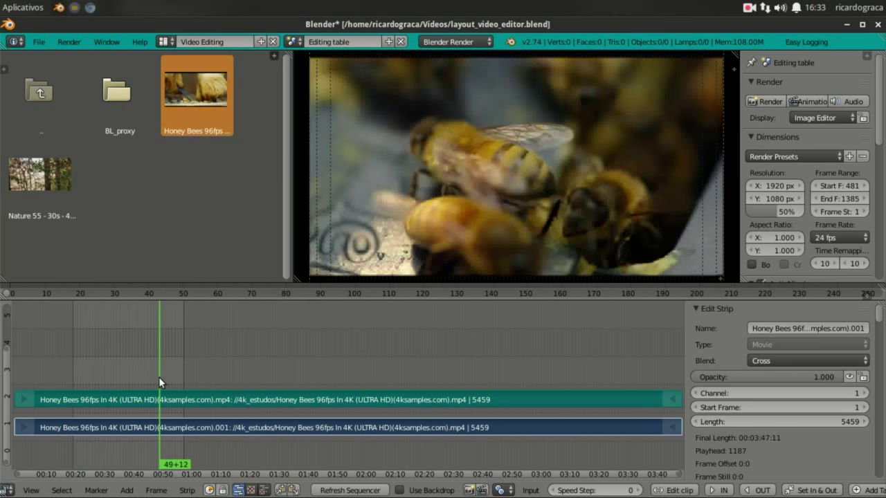
left_click(762, 490)
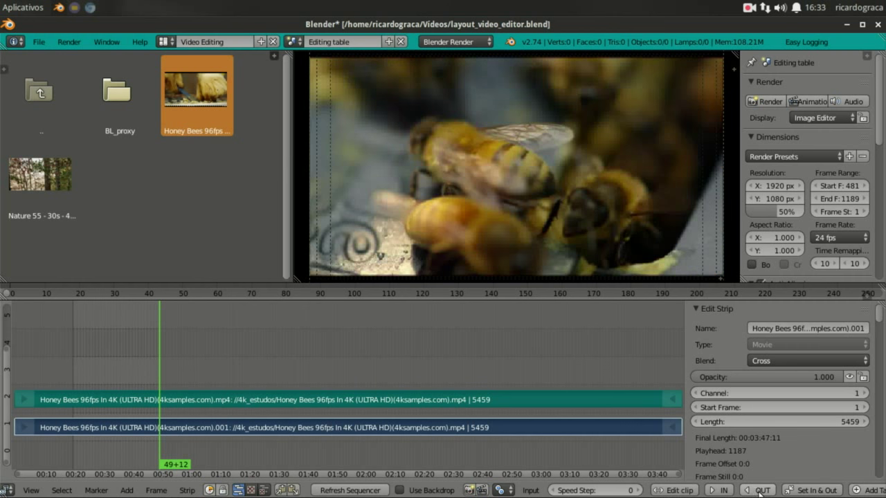
mouse_move(78, 356)
left_mouse_down()
mouse_move(79, 369)
mouse_move(154, 358)
left_mouse_up()
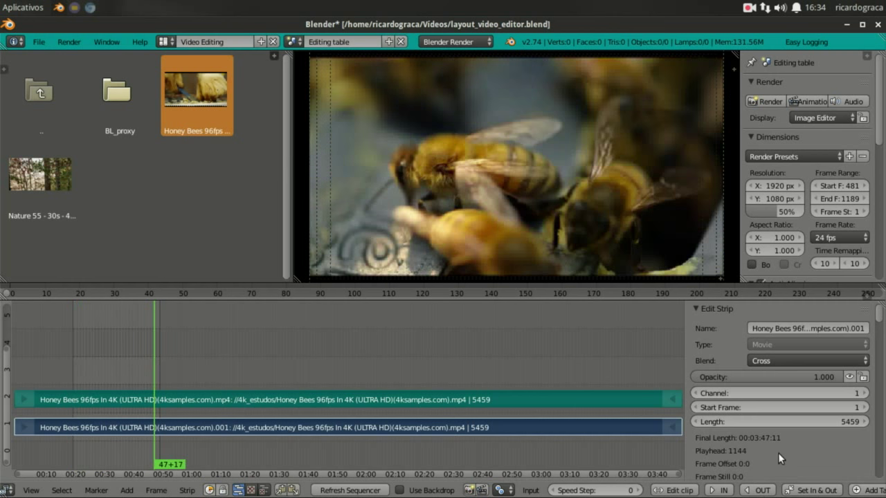
scroll(701, 490, "down", 5)
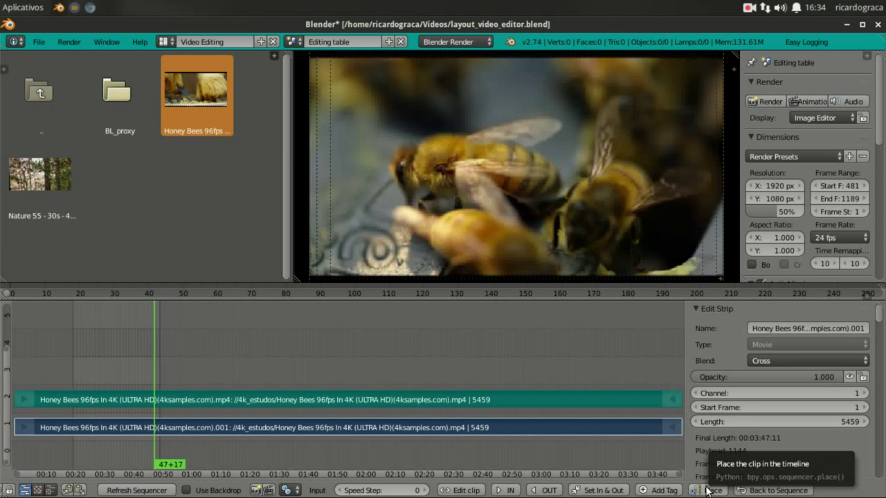
Place the trimmed Honey Bees clip into the Scene timeline as strips .004 and .005.
left_click(707, 490)
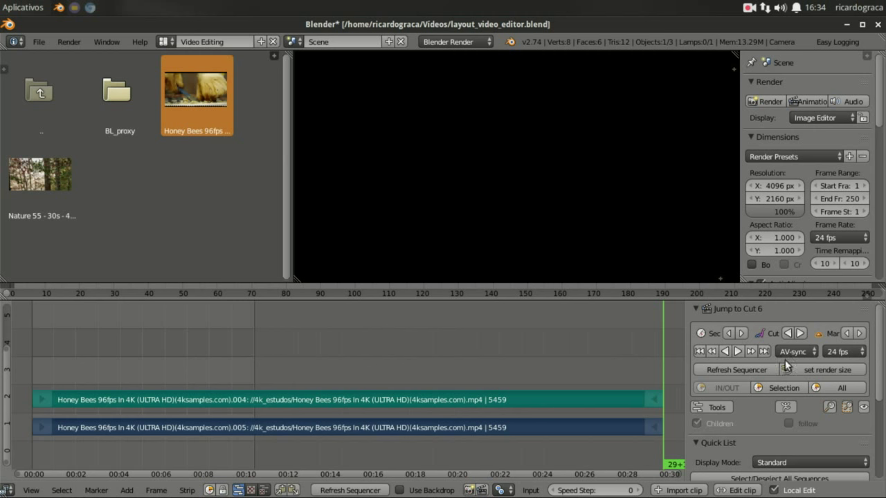
Set the scene end frame to 6000 and select the lower bee strip.
left_click(841, 199)
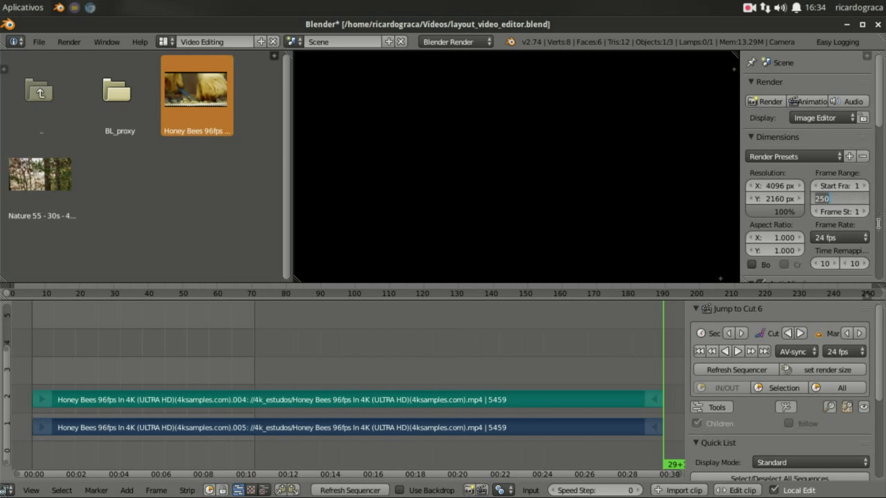
type("6000")
key("Return")
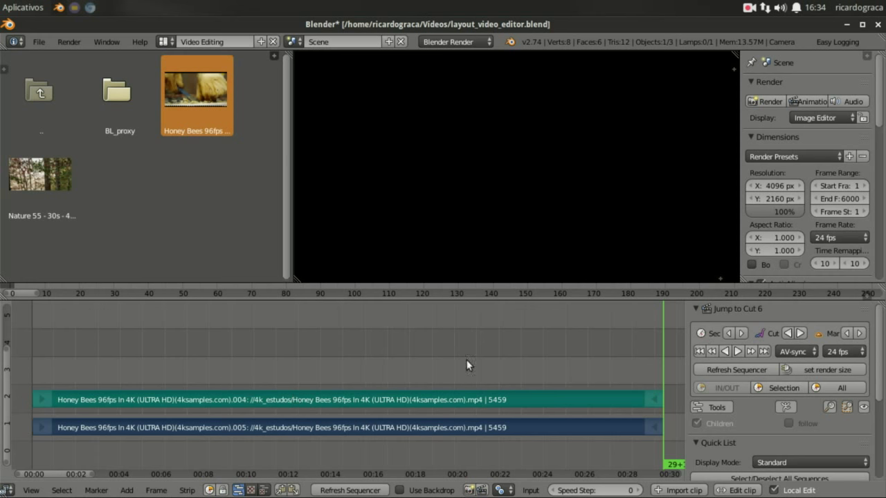
right_click(212, 428)
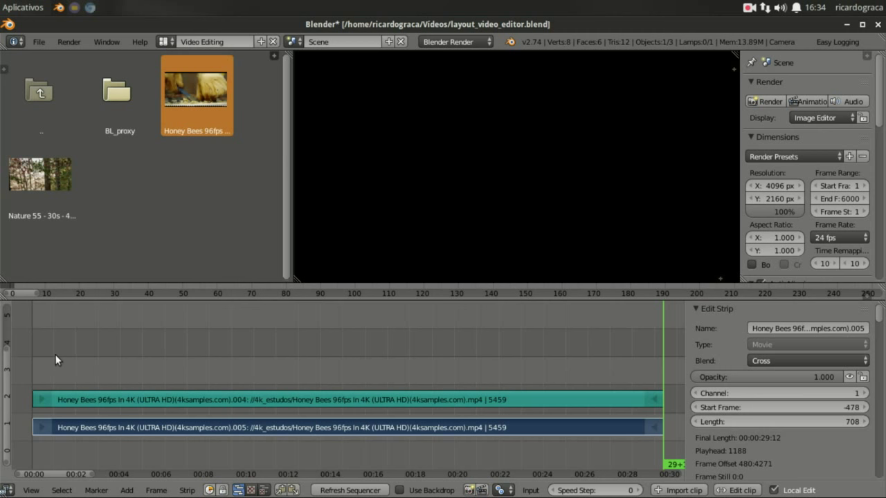
left_click_drag(56, 354, 111, 357)
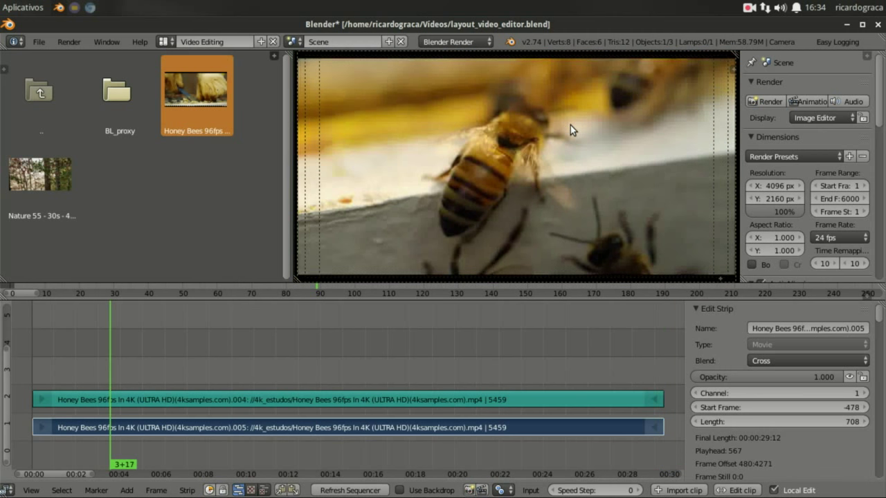
left_click(47, 365)
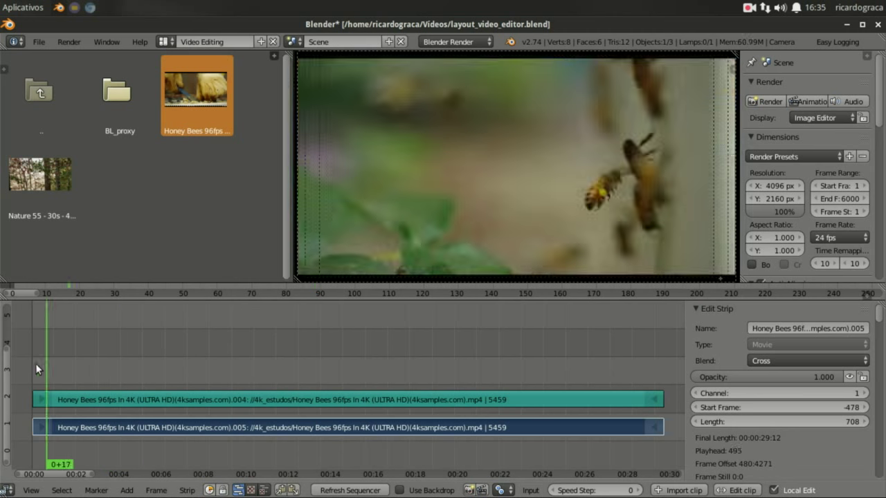
left_click_drag(36, 365, 96, 360)
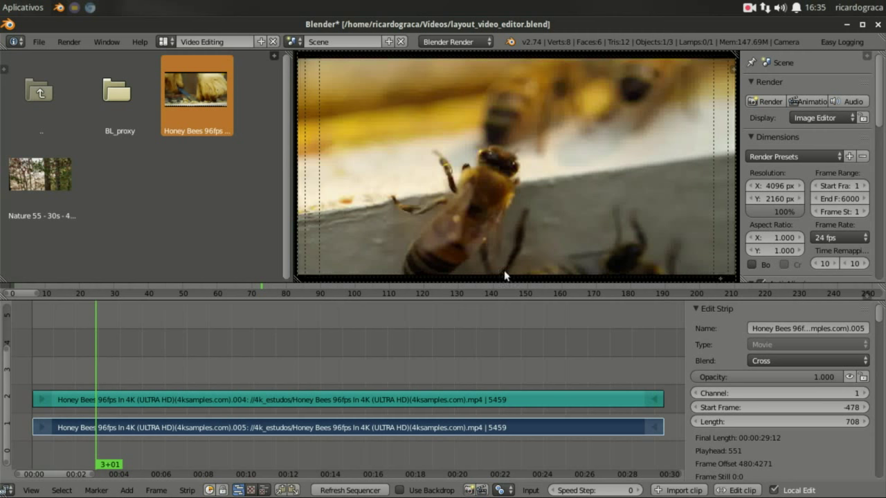
left_click(52, 377)
mouse_move(42, 375)
left_mouse_down()
mouse_move(119, 375)
mouse_move(43, 377)
left_mouse_up()
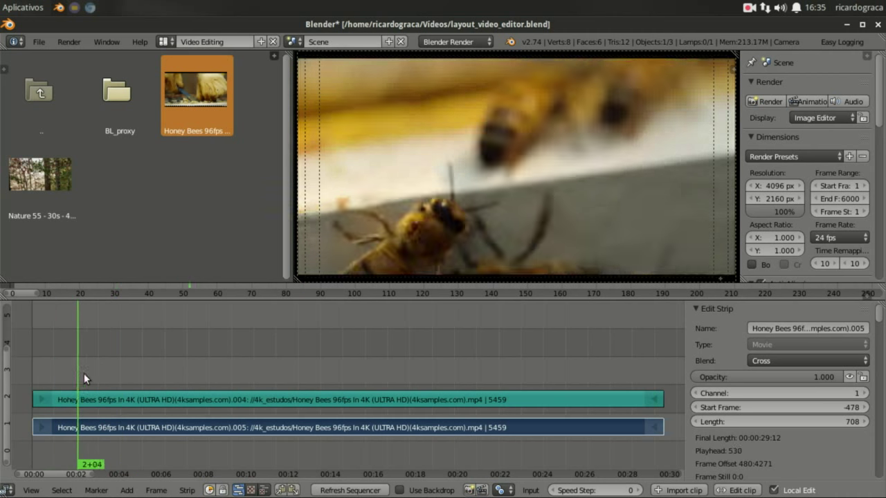
left_click_drag(43, 377, 107, 377)
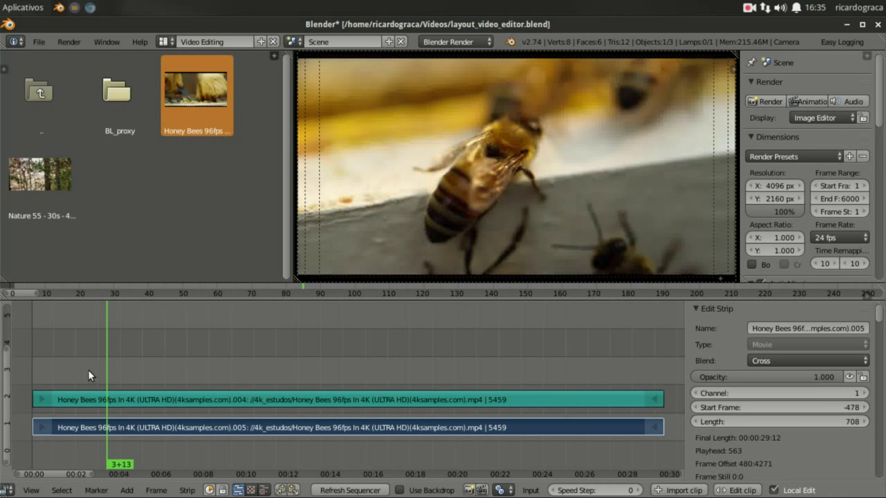
left_click_drag(70, 367, 49, 363)
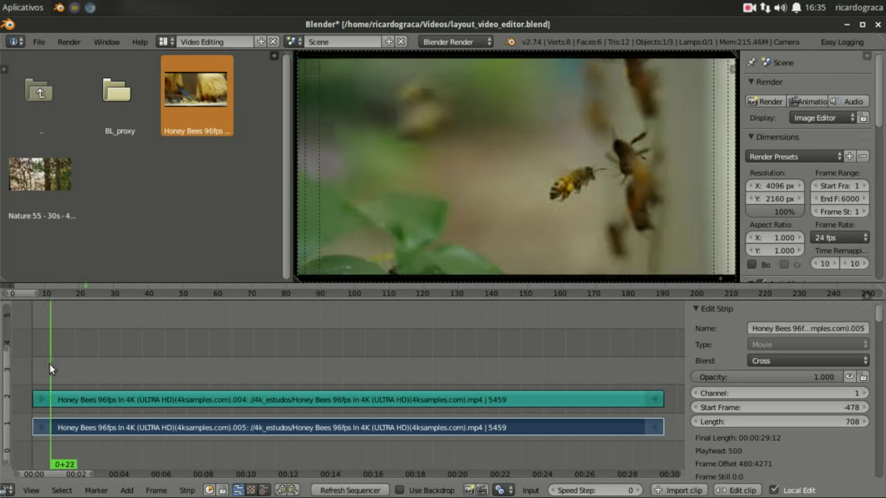
left_click_drag(49, 363, 96, 363)
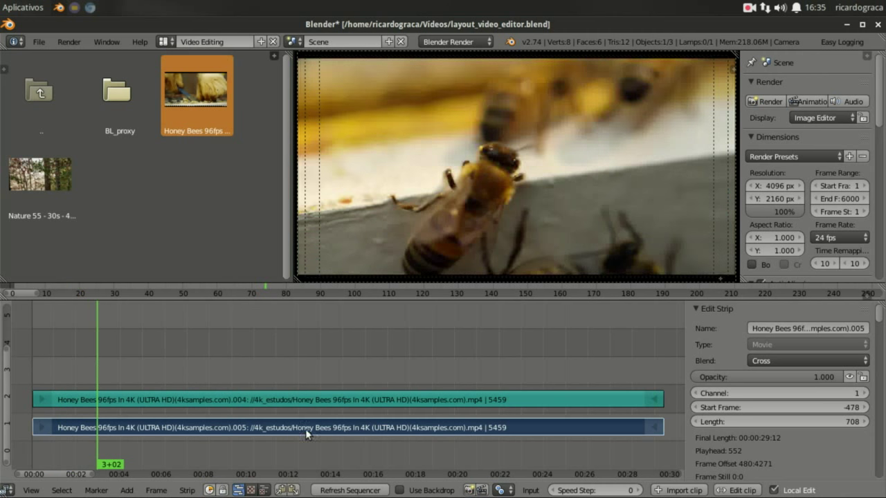
Enable 25% proxies on Honey Bees strip .005 with proxy JPEG build quality 25.
left_click(726, 310)
left_click(738, 326)
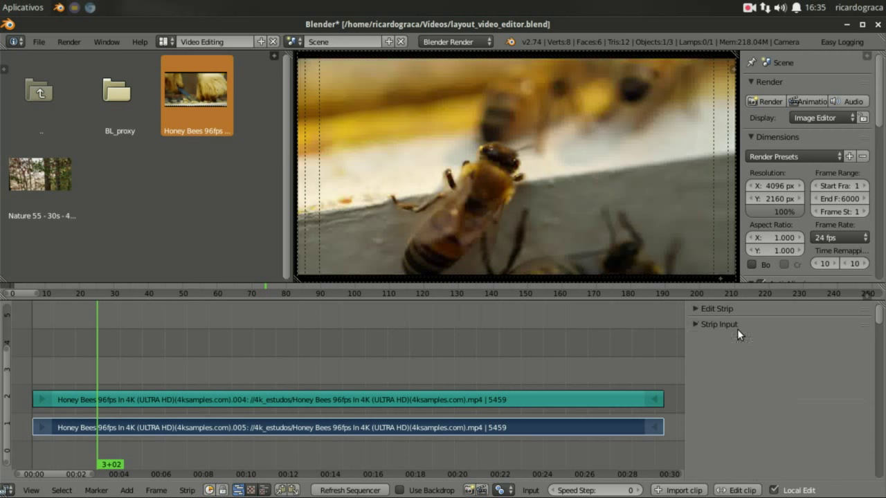
left_click(710, 340)
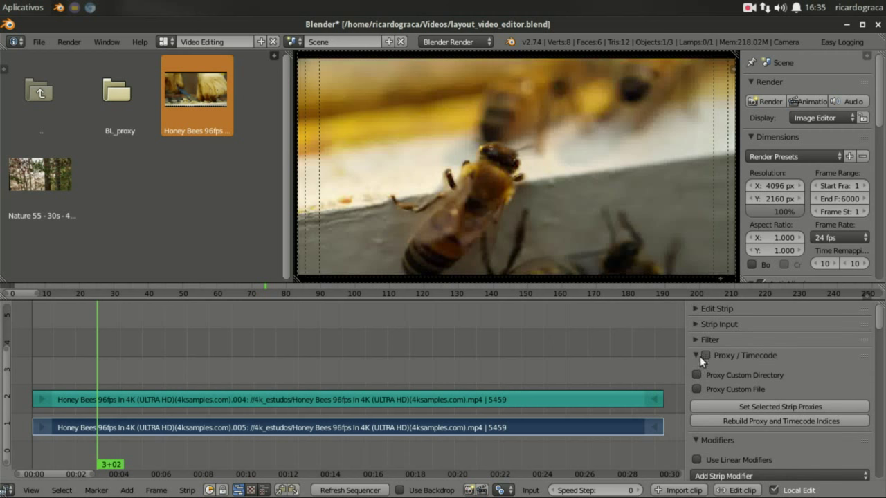
left_click(710, 357)
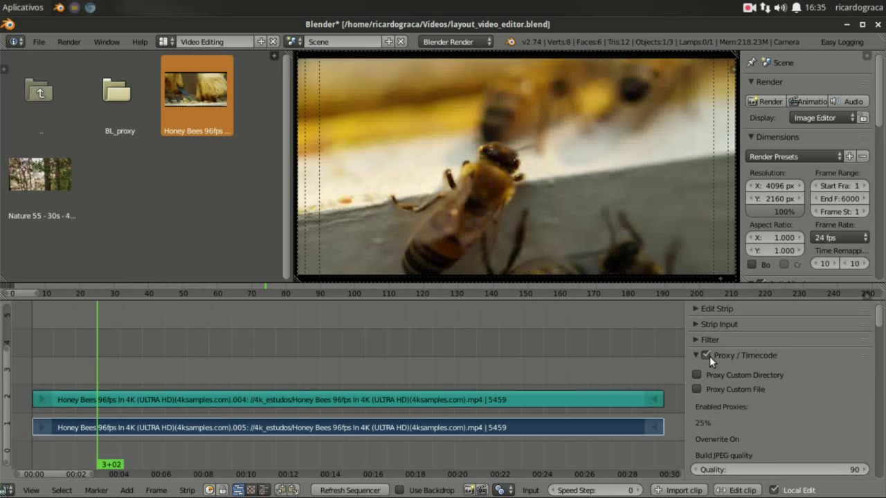
scroll(780, 389, "down", 2)
left_click(843, 417)
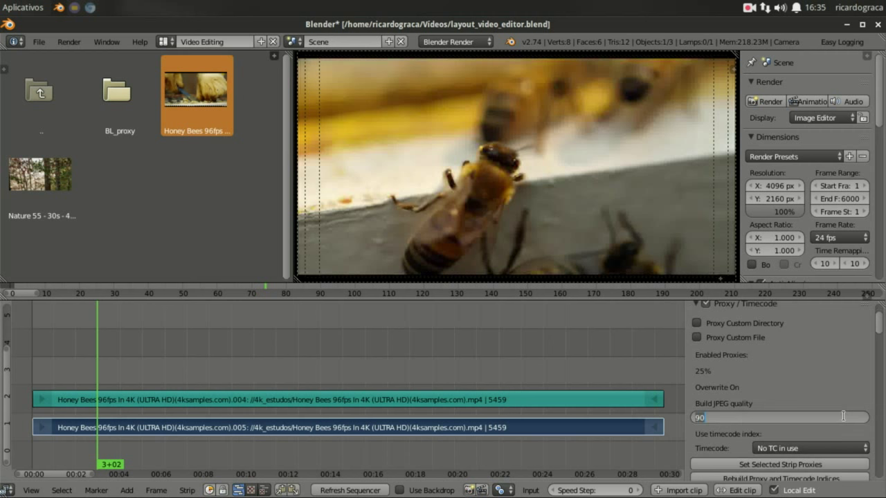
type("25")
key("Return")
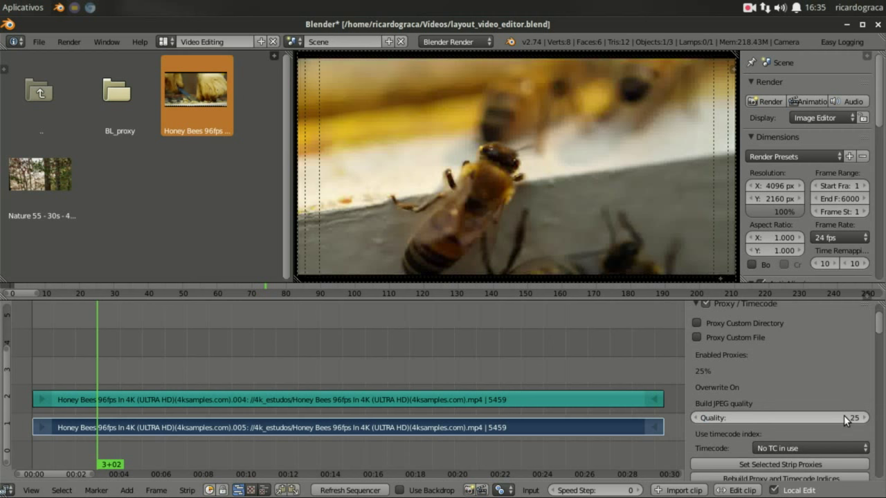
scroll(793, 393, "down", 3)
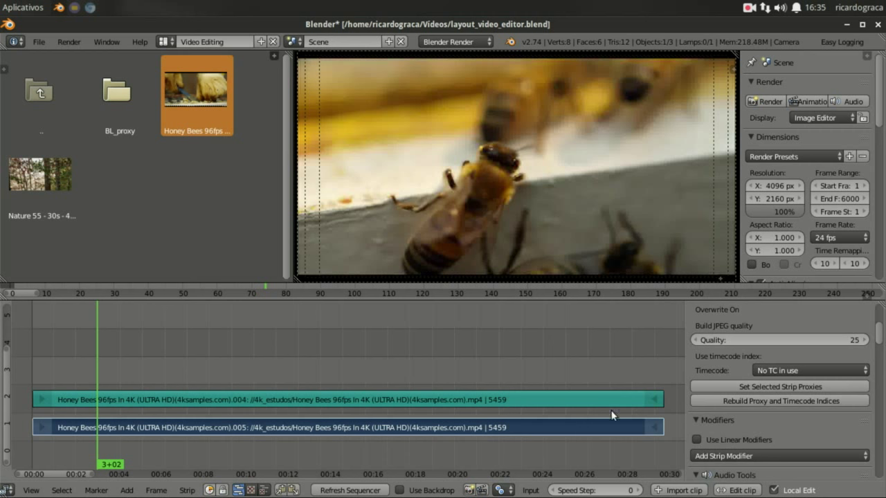
Rebuild the proxy and timecode indices and scrub the preview to check the bee footage.
left_click(768, 404)
mouse_move(65, 374)
left_mouse_down()
mouse_move(41, 375)
mouse_move(79, 374)
left_mouse_up()
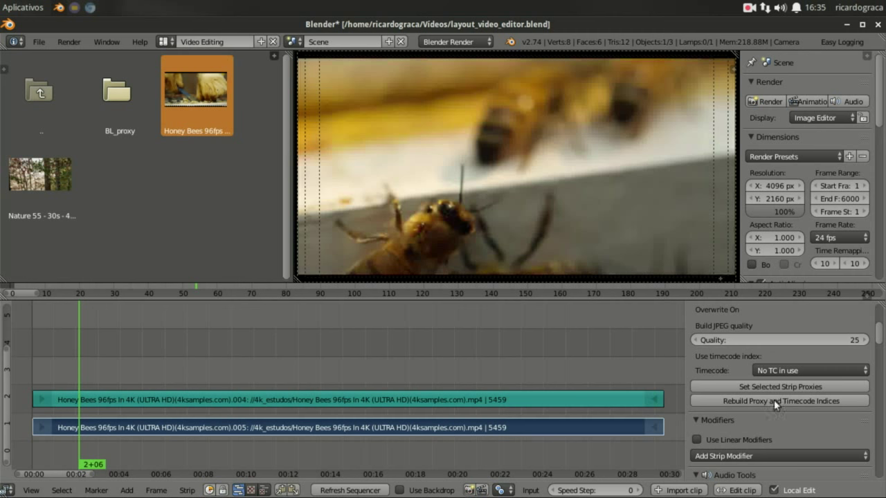
left_click_drag(55, 371, 102, 377)
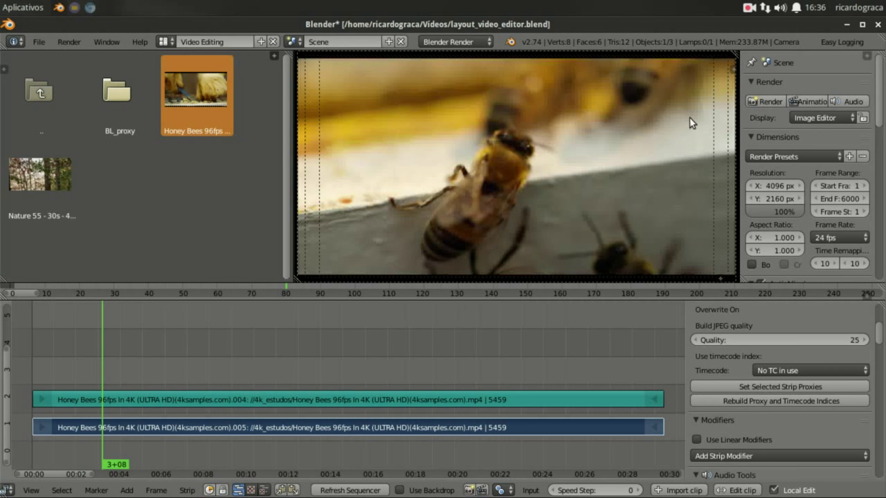
left_click(48, 356)
scroll(816, 407, "down", 5)
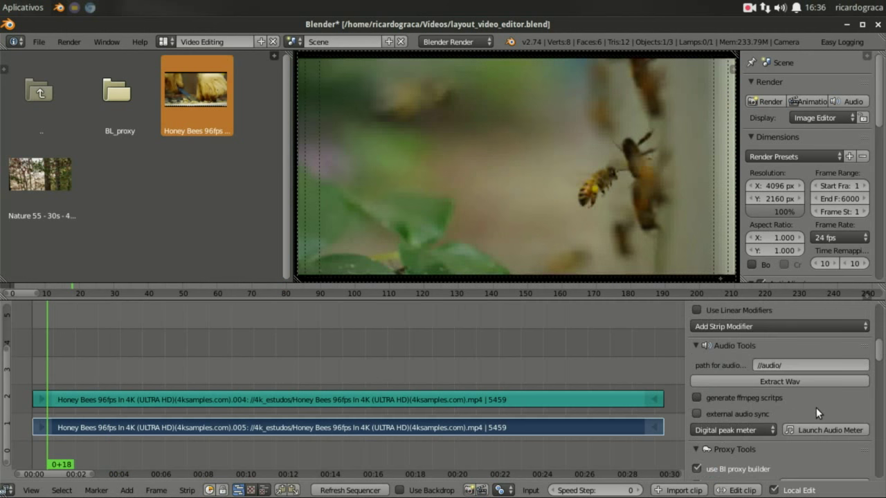
scroll(816, 408, "down", 5)
scroll(816, 407, "down", 5)
scroll(816, 407, "down", 5)
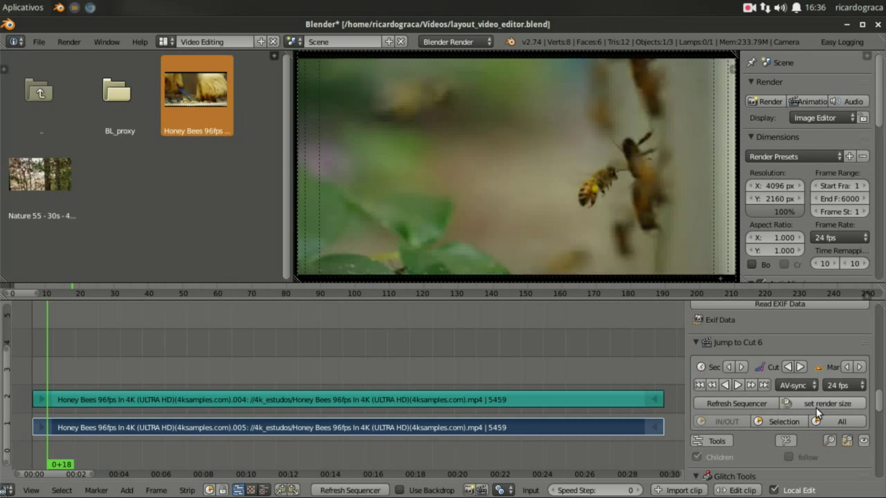
left_click(738, 385)
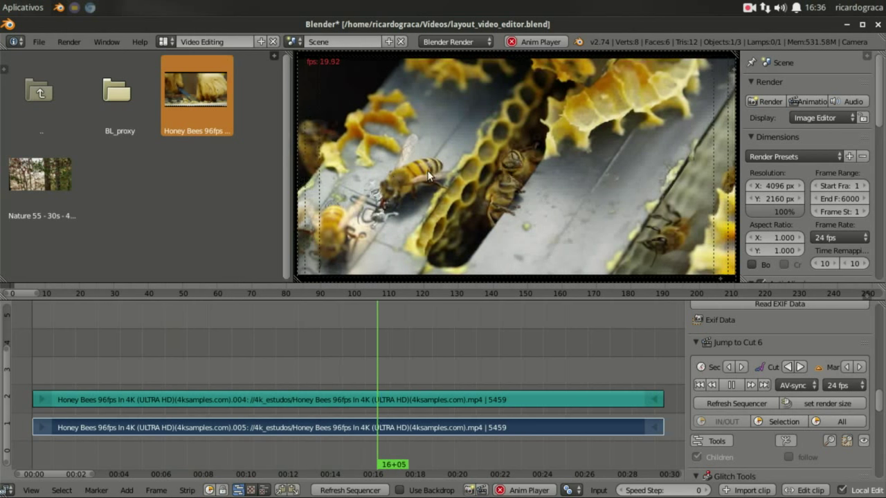
left_click(731, 384)
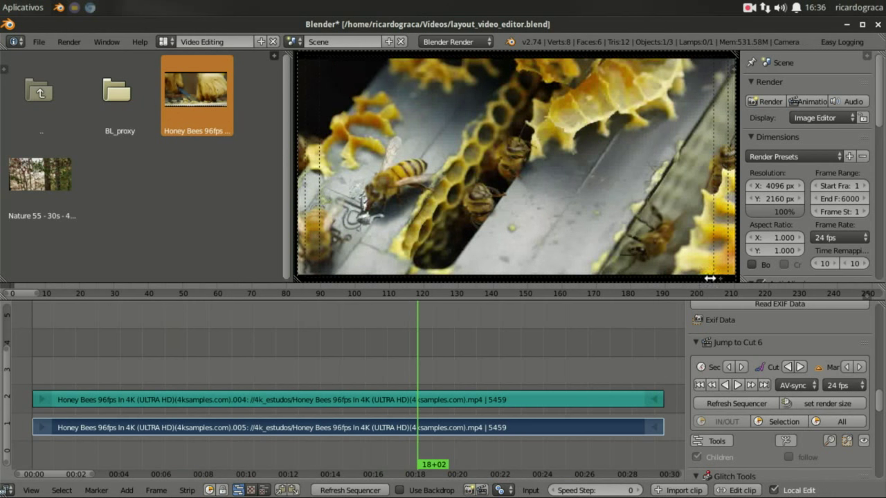
Set the preview's Proxy render to 'No proxy, full render', then shorten the preview area slightly.
left_click(732, 69)
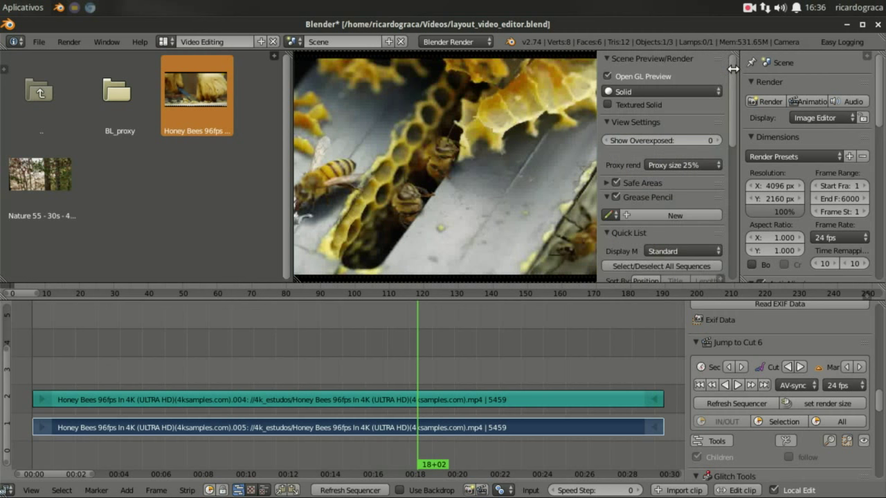
left_click(672, 164)
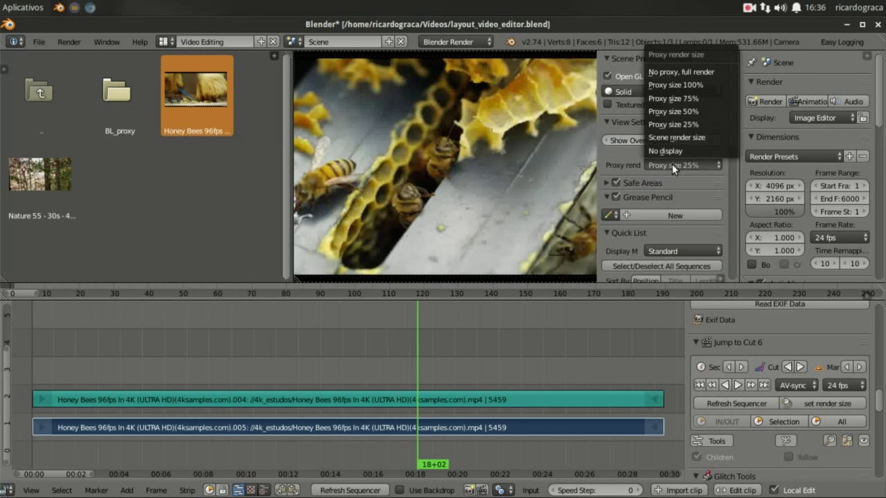
left_click(682, 72)
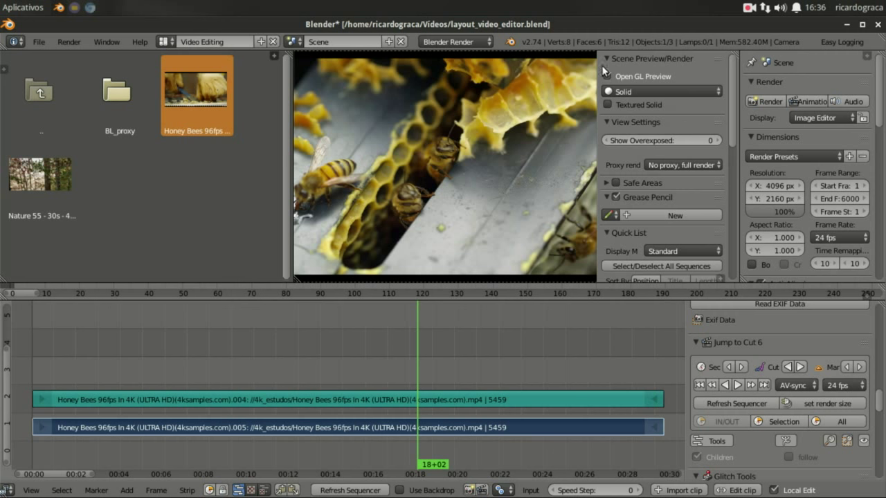
left_click_drag(599, 65, 796, 66)
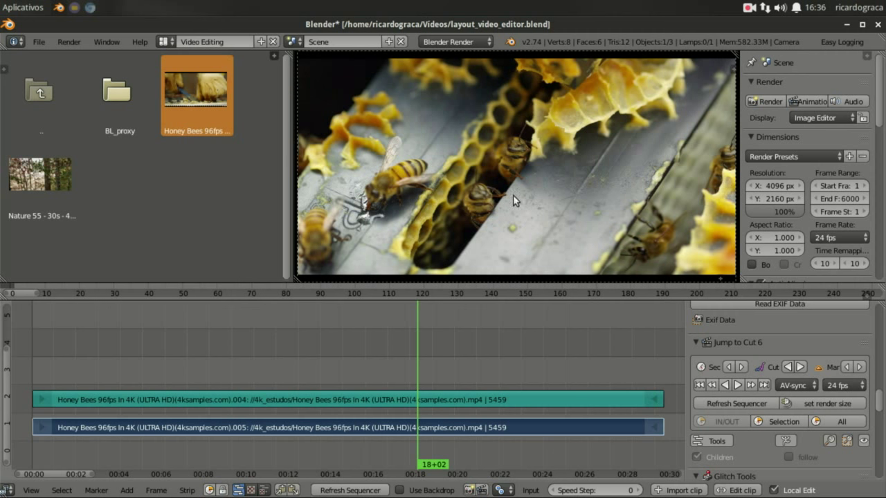
left_click_drag(420, 282, 470, 267)
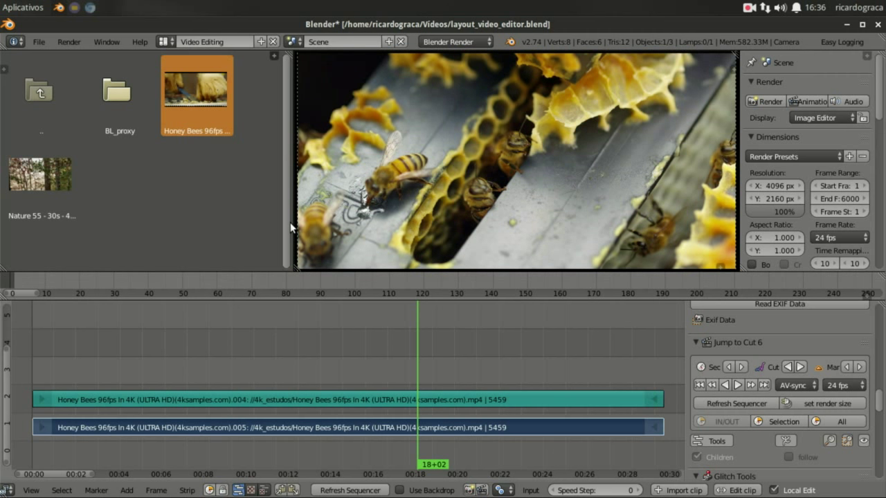
Shrink the preview and frame ruler, then play the full-resolution footage from near its start.
left_click_drag(294, 223, 296, 224)
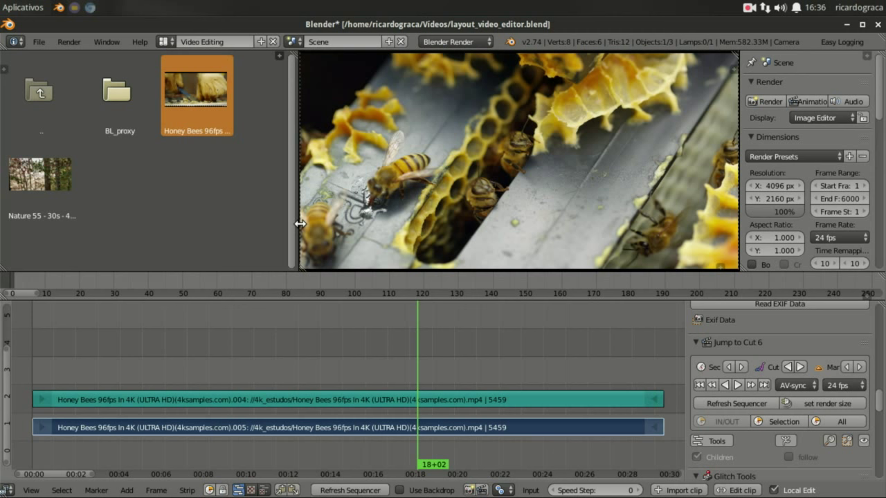
left_click(397, 288)
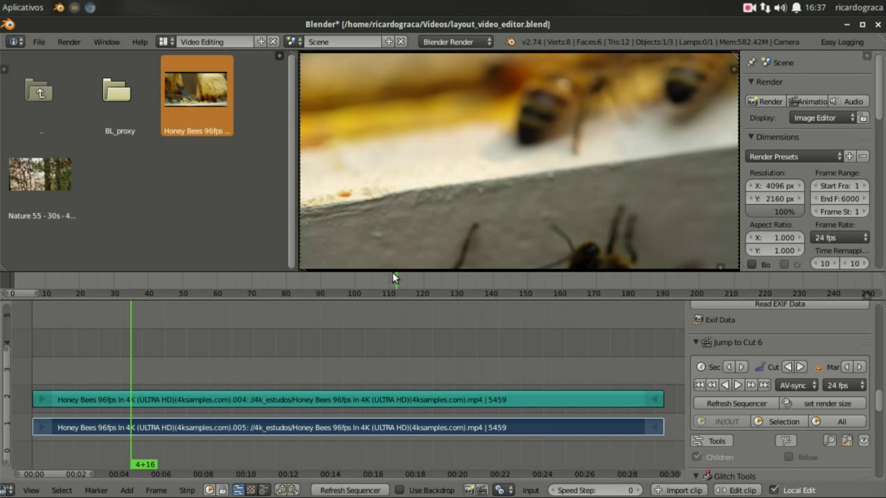
left_click_drag(401, 270, 408, 267)
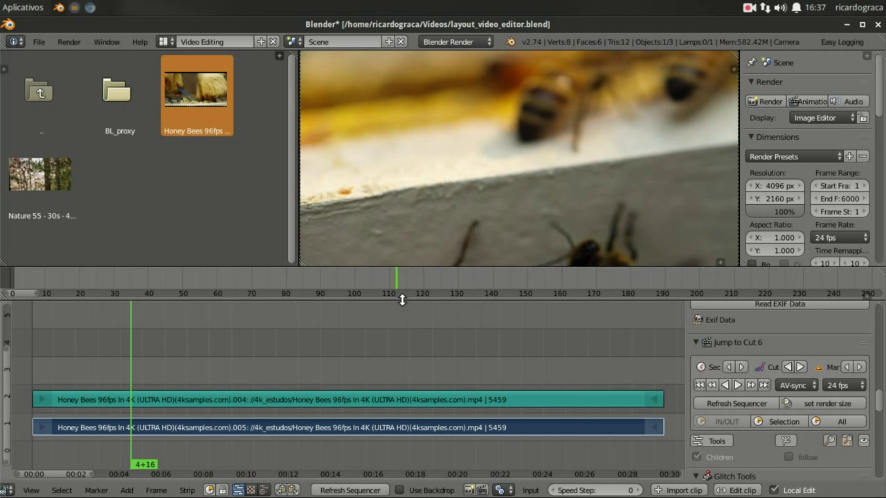
left_click_drag(404, 299, 422, 281)
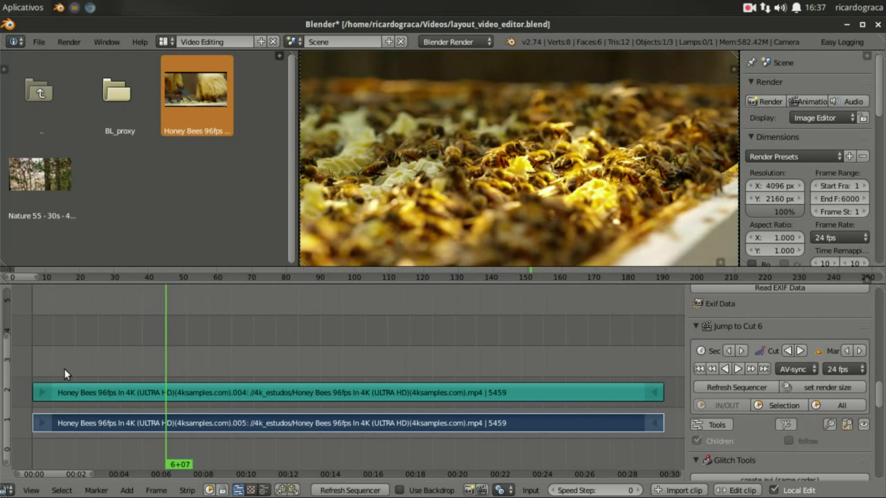
left_click(64, 372)
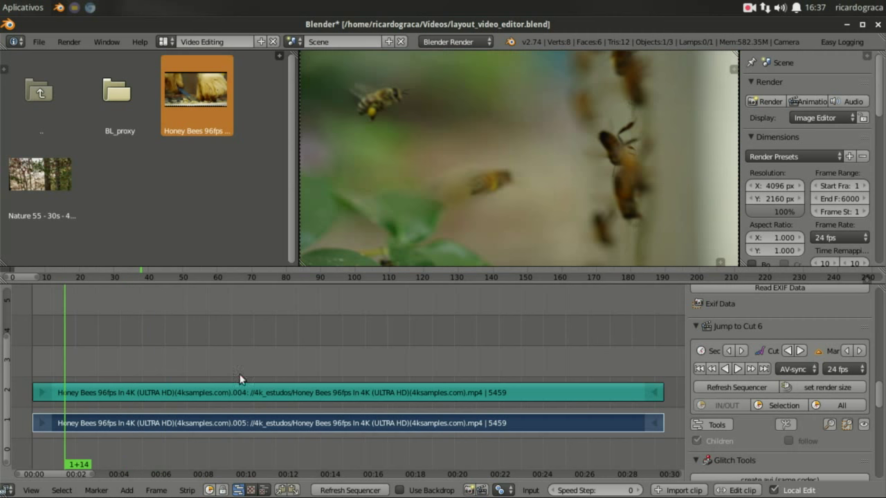
left_click(737, 369)
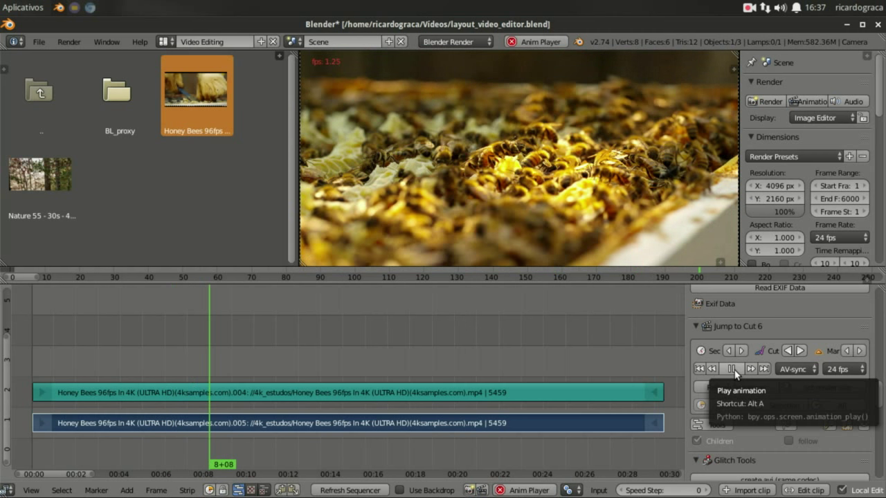
Pause playback at 10+21 and scroll up to the strip's Proxy/Timecode panel showing 25% proxies.
left_click(732, 369)
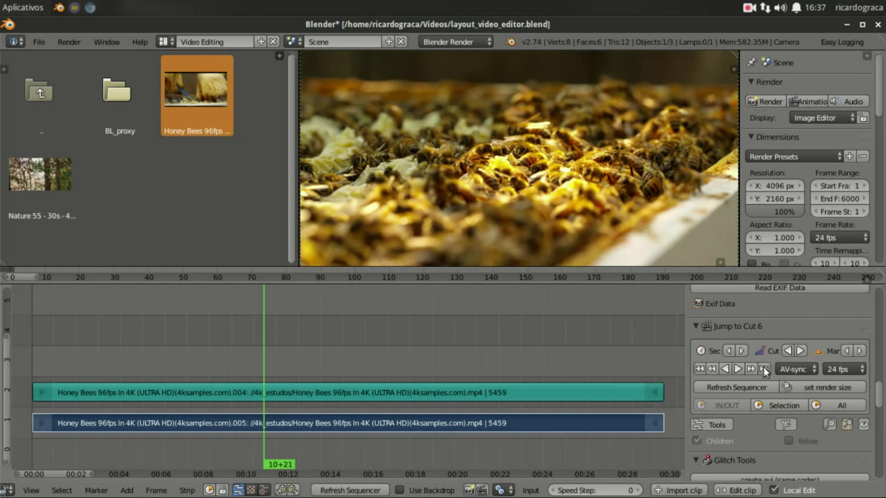
scroll(764, 365, "up", 3)
scroll(763, 365, "up", 2)
scroll(763, 366, "up", 4)
scroll(763, 366, "up", 3)
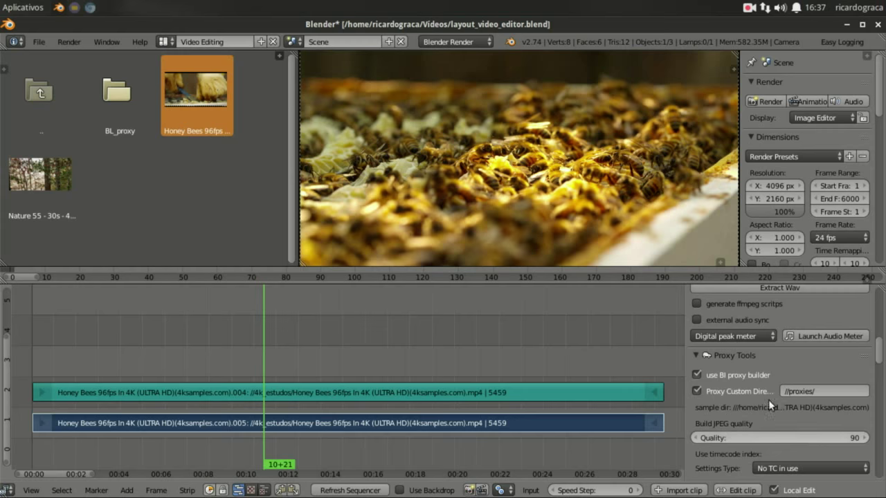
scroll(770, 384, "up", 3)
scroll(769, 384, "up", 2)
scroll(769, 384, "up", 3)
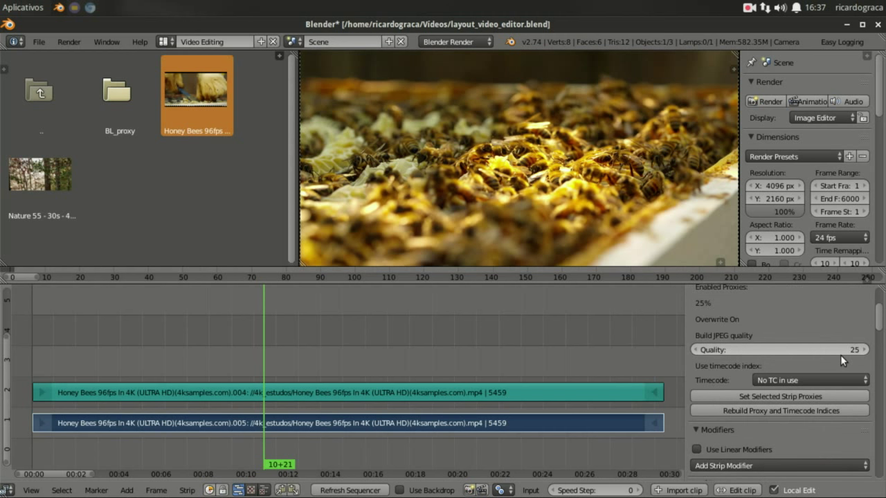
scroll(756, 351, "up", 2)
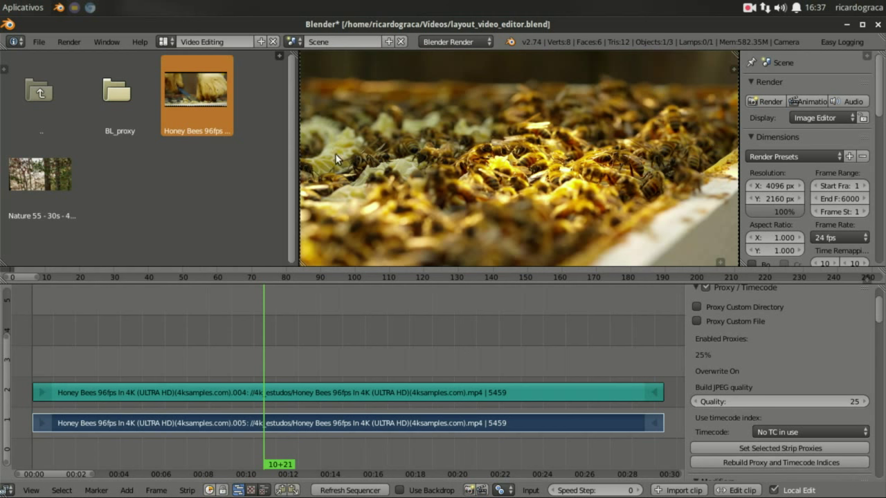
Switch the preview's Proxy render back to a proxy size and move the playhead to 0+17.
left_click(734, 69)
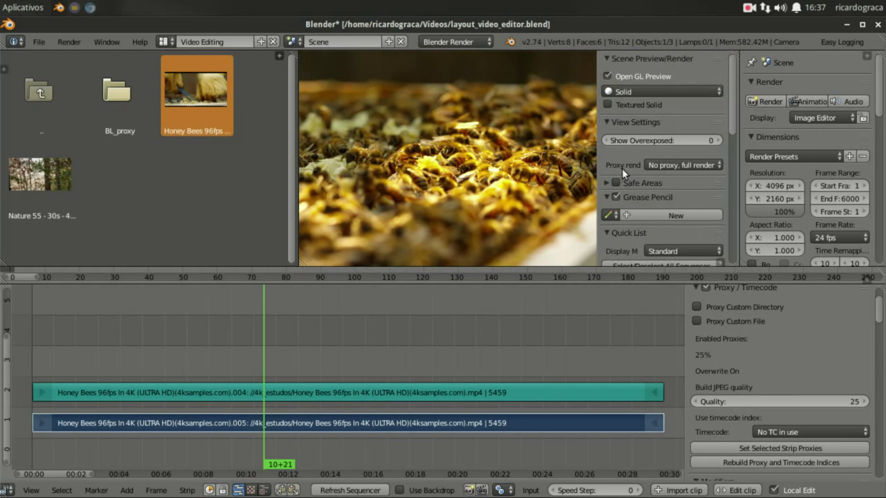
left_click(676, 166)
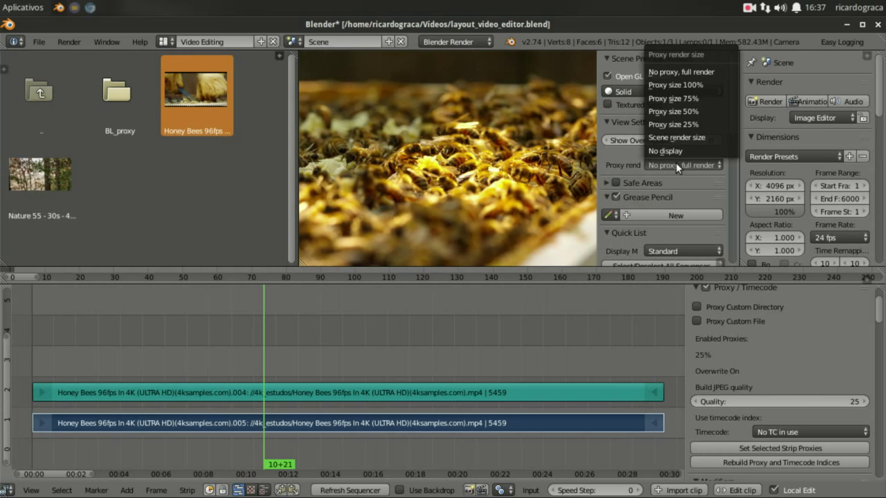
left_click(681, 165)
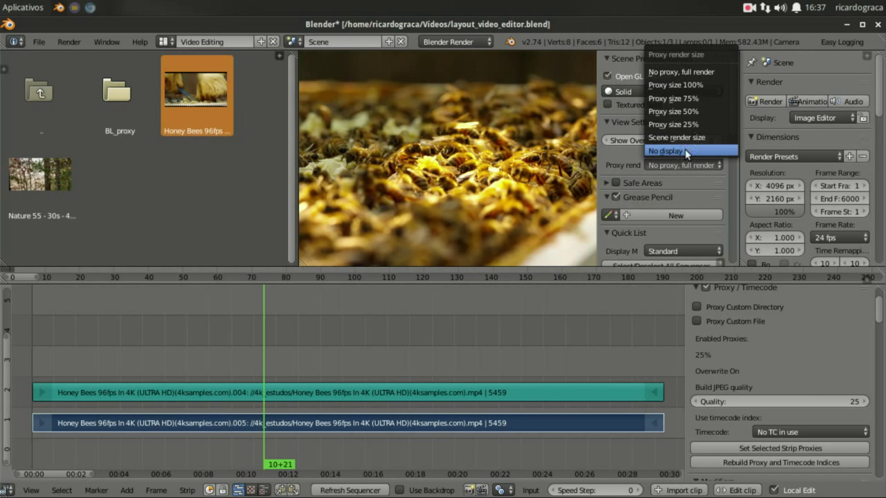
left_click(696, 123)
left_click_drag(598, 178, 770, 185)
left_click(46, 332)
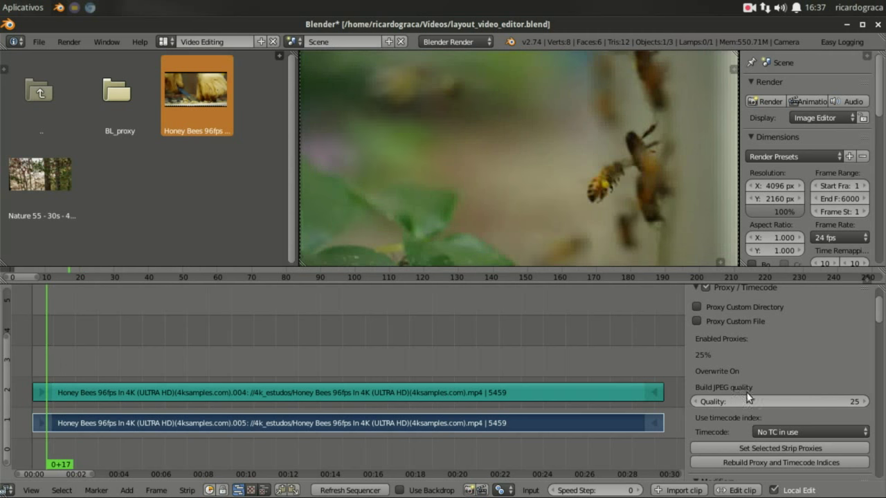
scroll(759, 386, "down", 5)
scroll(759, 386, "down", 5)
scroll(759, 386, "down", 5)
Play the proxied bee footage at around 27 fps and pause it at 10+17.
scroll(758, 386, "down", 5)
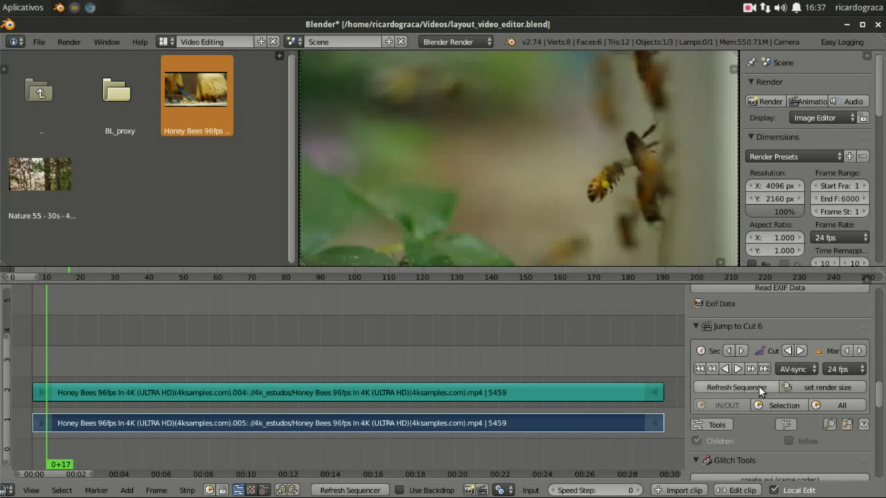
left_click(738, 368)
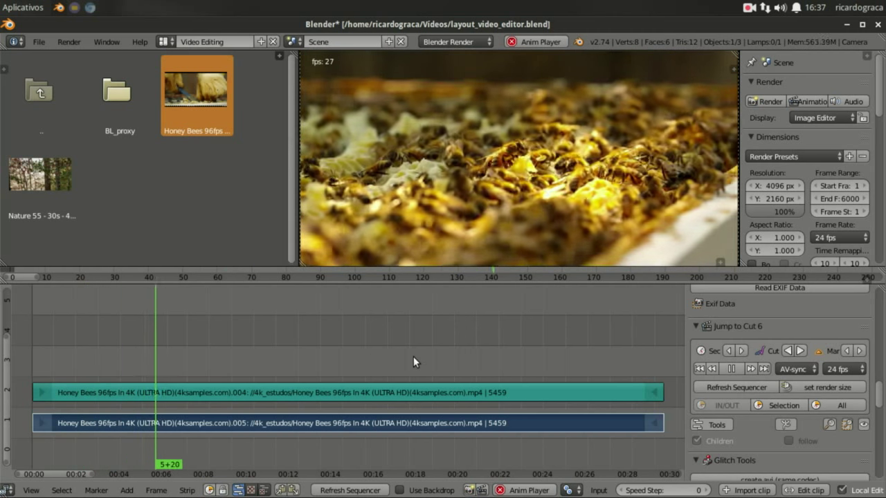
scroll(413, 356, "down", 1)
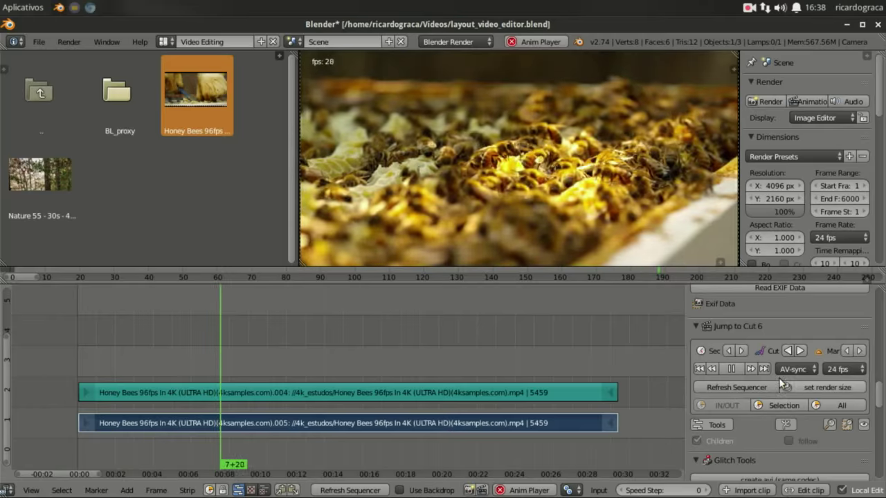
left_click(730, 369)
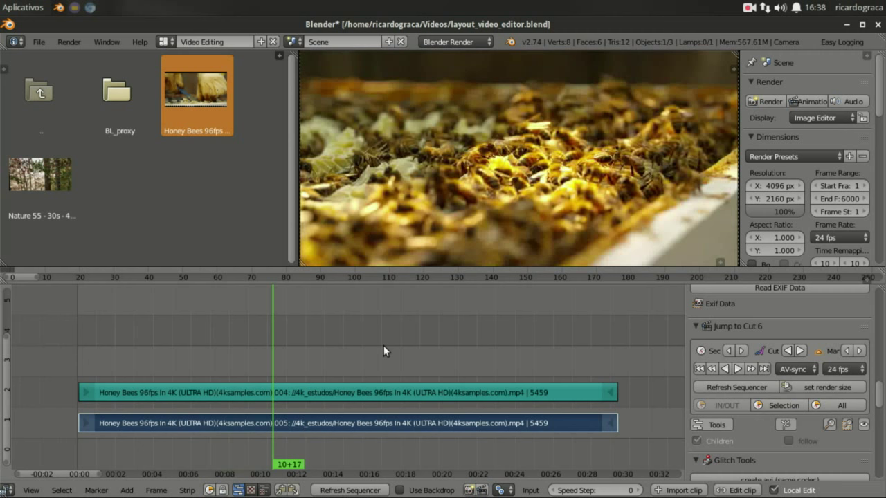
Scrub the playhead back to about 2+11 near the clip's start.
scroll(420, 344, "right", 3)
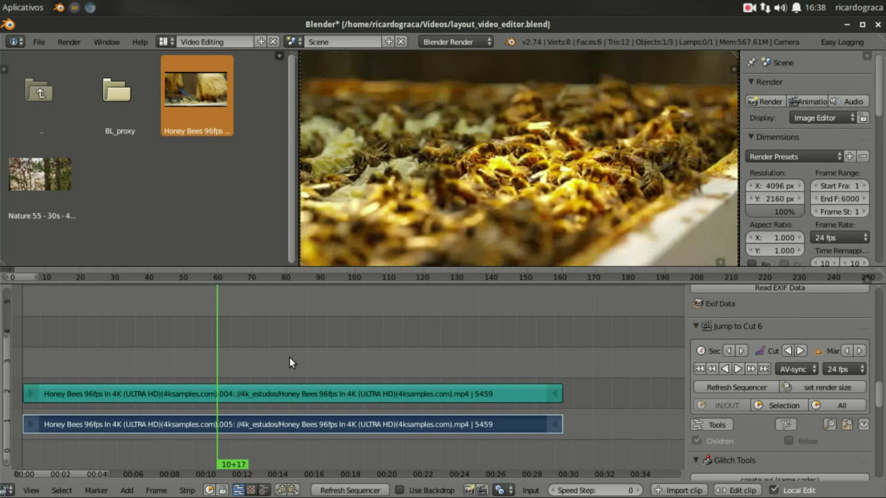
left_click_drag(217, 374, 68, 356)
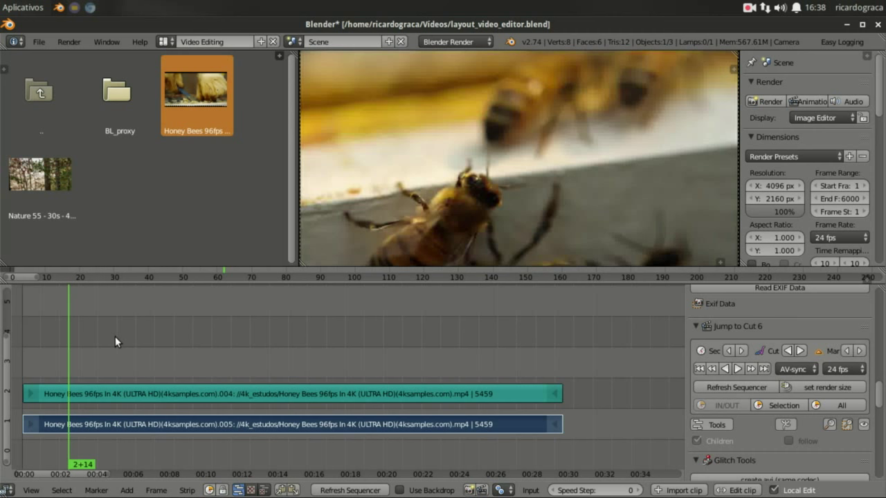
mouse_move(46, 352)
left_mouse_down()
mouse_move(83, 353)
mouse_move(98, 343)
mouse_move(49, 336)
mouse_move(64, 331)
left_mouse_up()
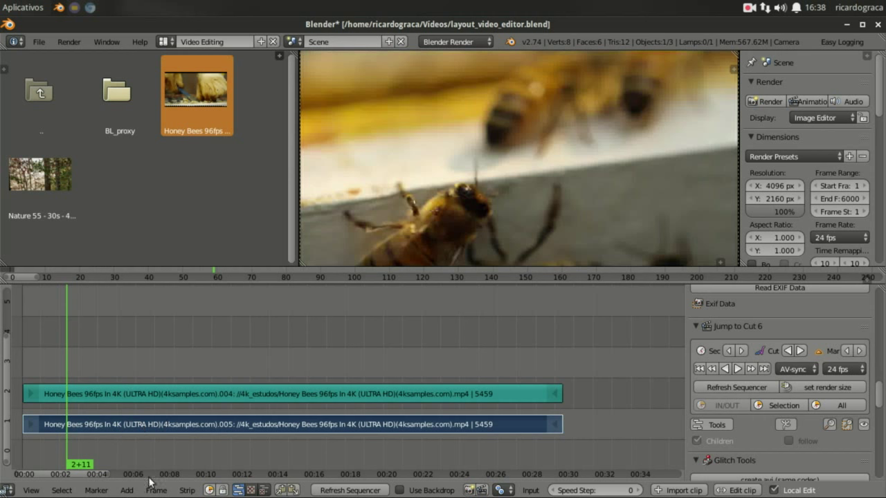
Add an Adjustment Layer strip above the footage and pull its start back to the clips' start.
left_click(128, 490)
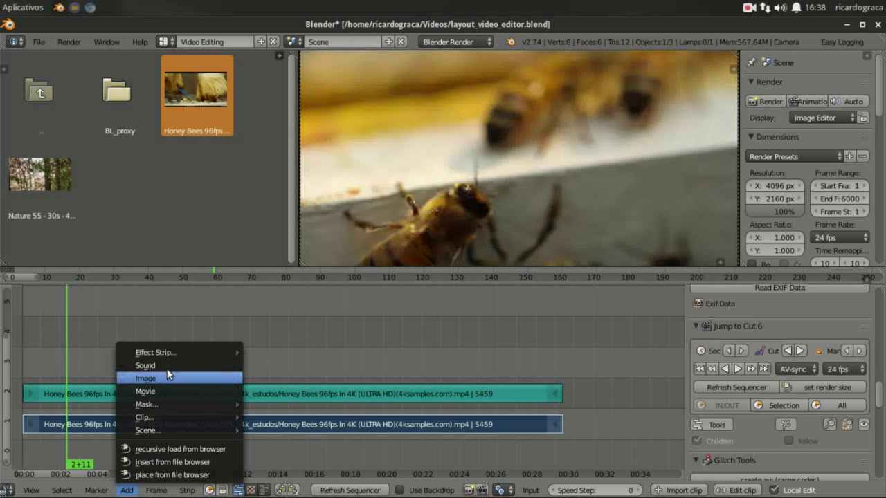
mouse_move(159, 352)
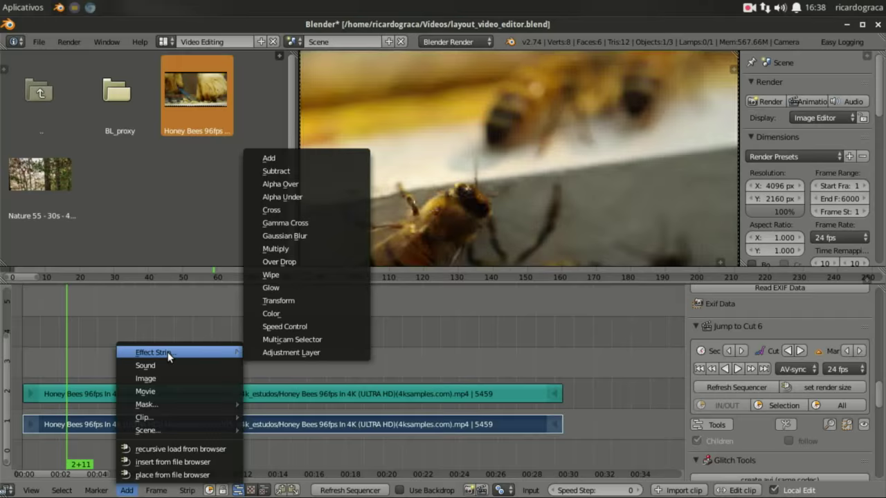
left_click(281, 353)
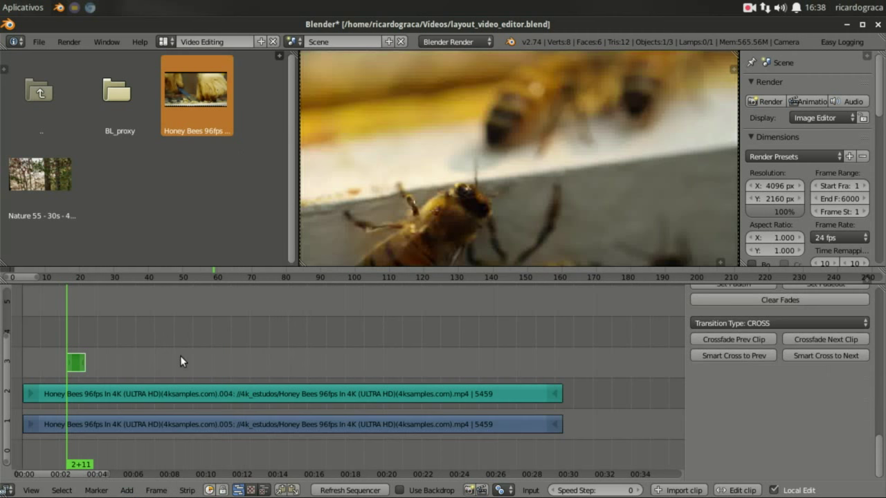
left_click(70, 367)
key("g")
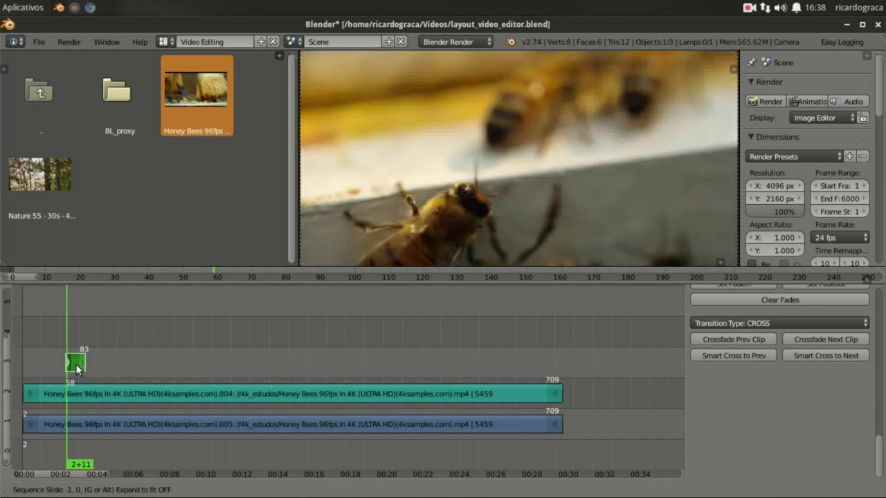
left_click_drag(30, 369, 32, 364)
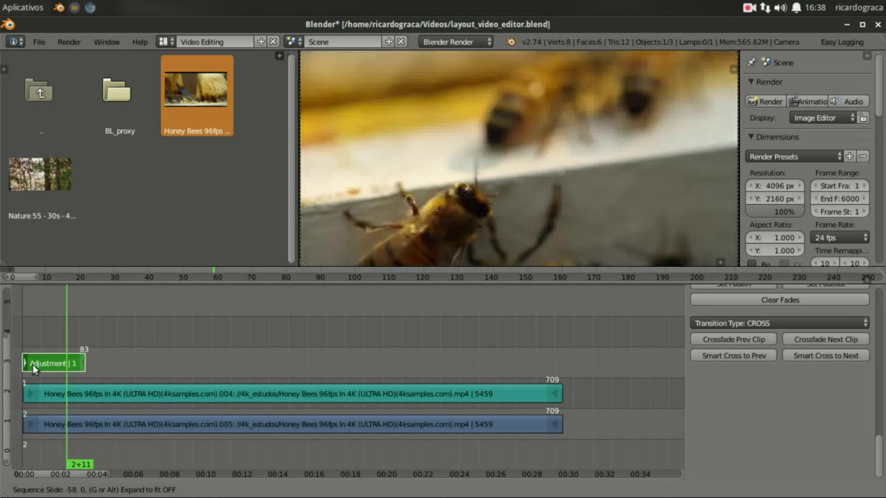
left_click(33, 364)
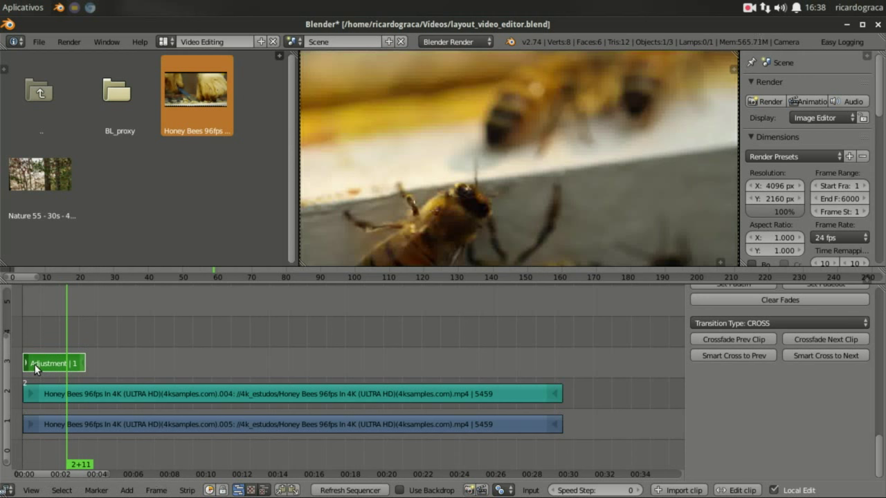
Extend the Adjustment strip's end to frame 709 and set the playhead to 3+02.
left_click(81, 364)
key("g")
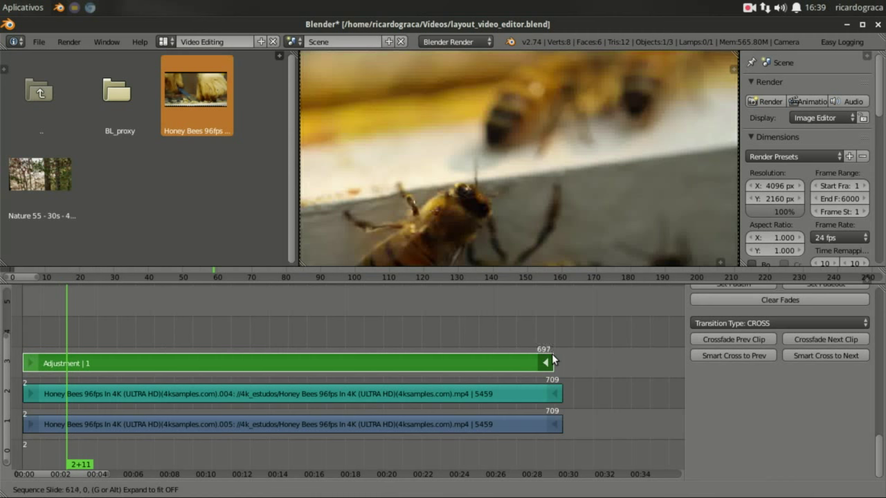
left_click(559, 360)
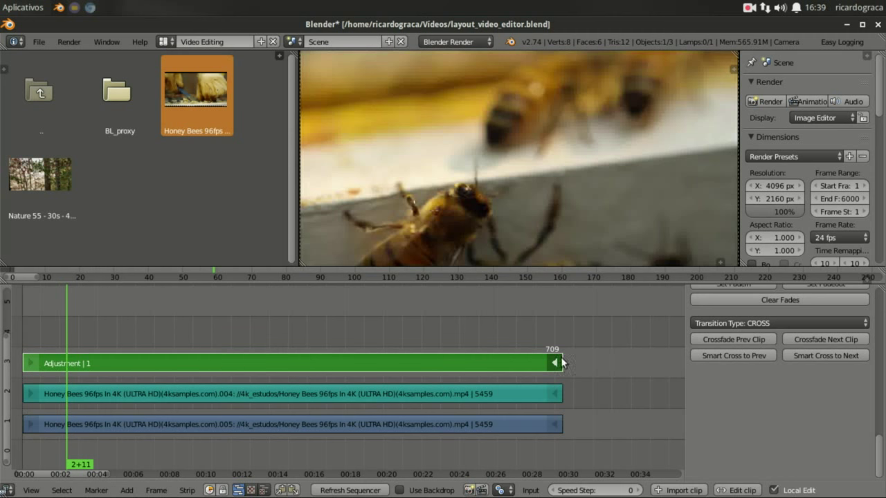
left_click(84, 332)
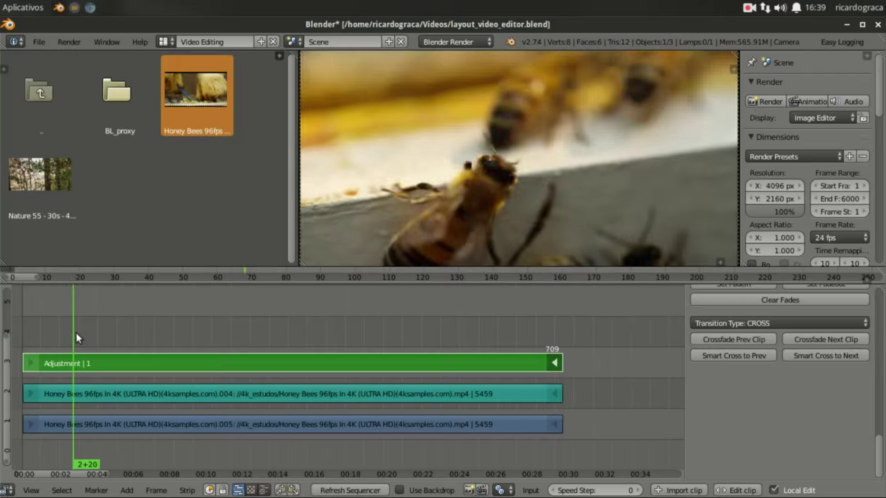
left_click_drag(83, 332, 77, 333)
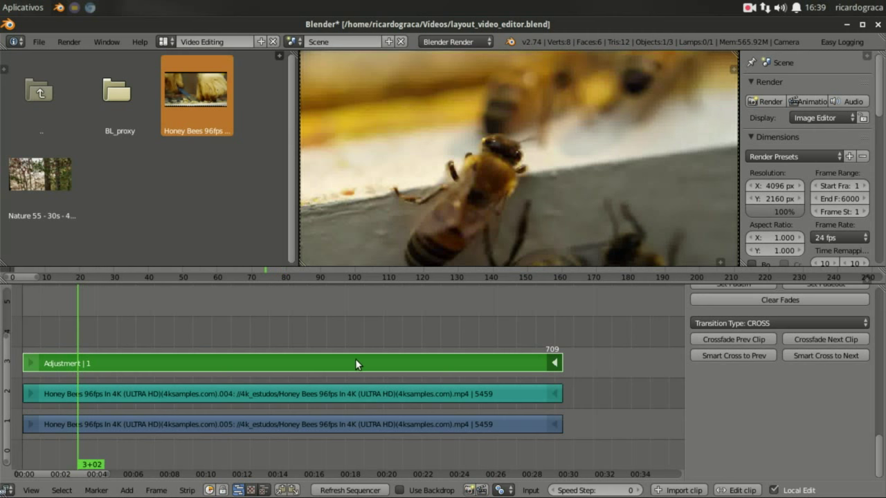
Collapse the Audio Tools and Quick List panels in the sequencer sidebar.
scroll(767, 399, "up", 5)
scroll(768, 400, "up", 5)
scroll(767, 398, "up", 5)
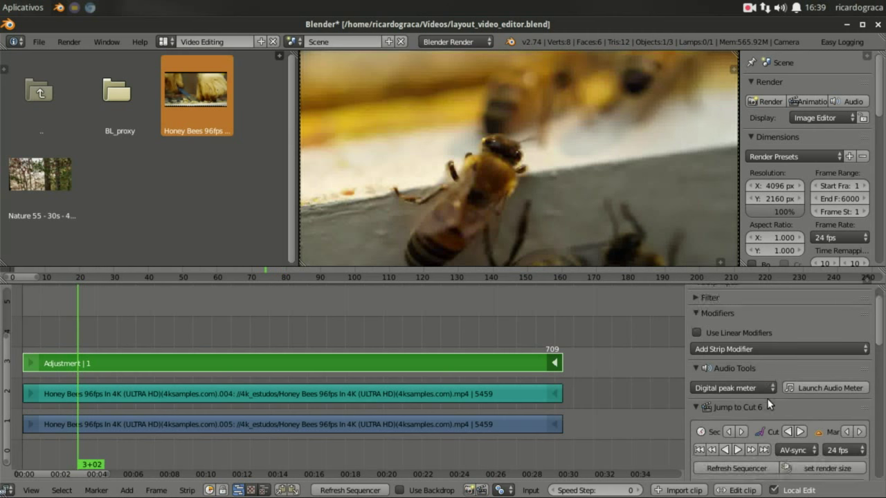
scroll(767, 398, "up", 3)
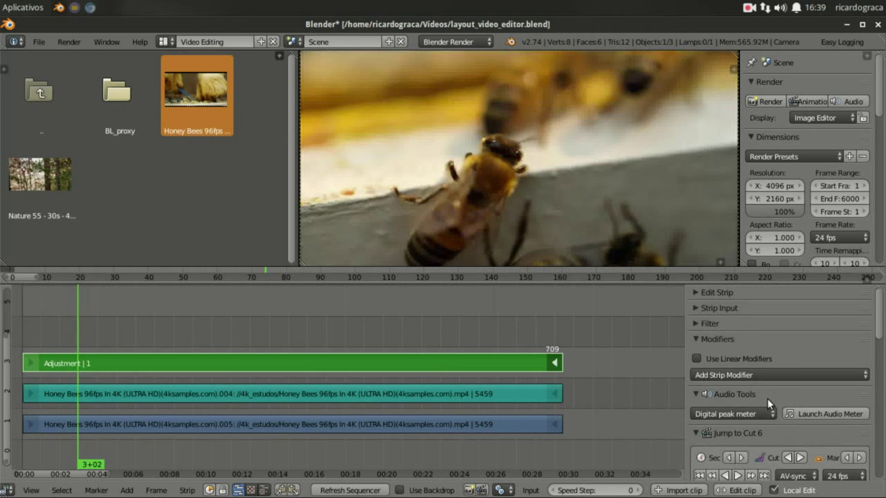
left_click(694, 395)
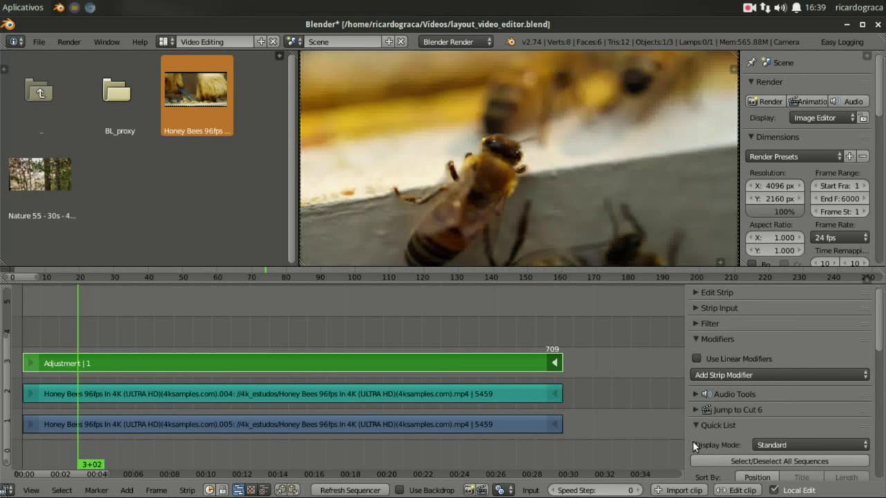
left_click(693, 427)
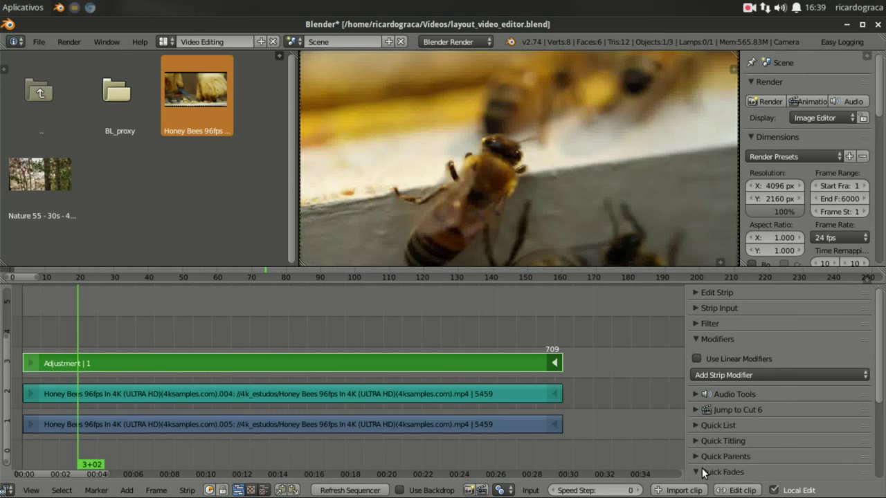
Add a Curves strip modifier to the Adjustment strip.
left_click(708, 373)
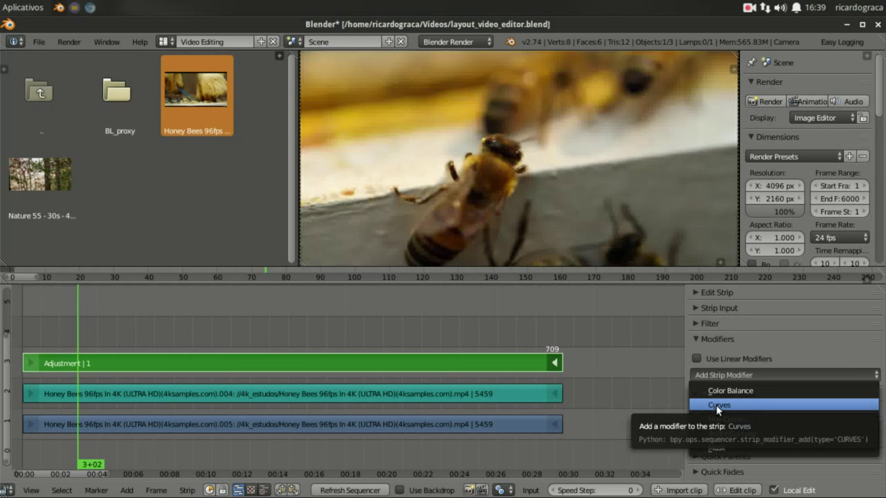
left_click(716, 405)
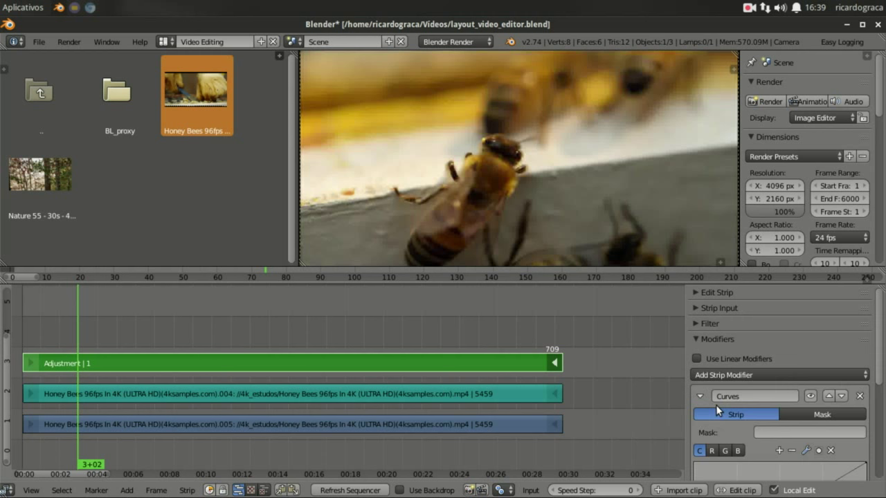
scroll(810, 395, "down", 3)
scroll(810, 391, "down", 1)
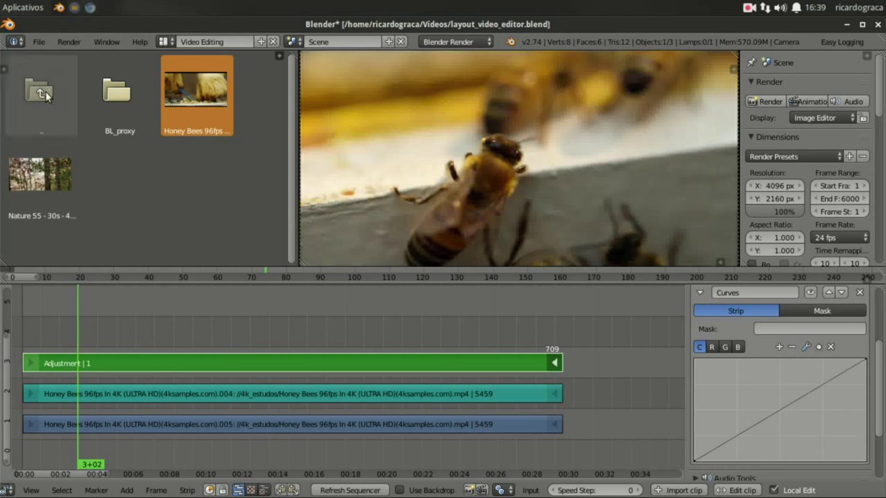
Turn the file browser into a Video Sequence Editor Preview showing a zoomed-in Histogram.
left_click_drag(280, 58, 280, 69)
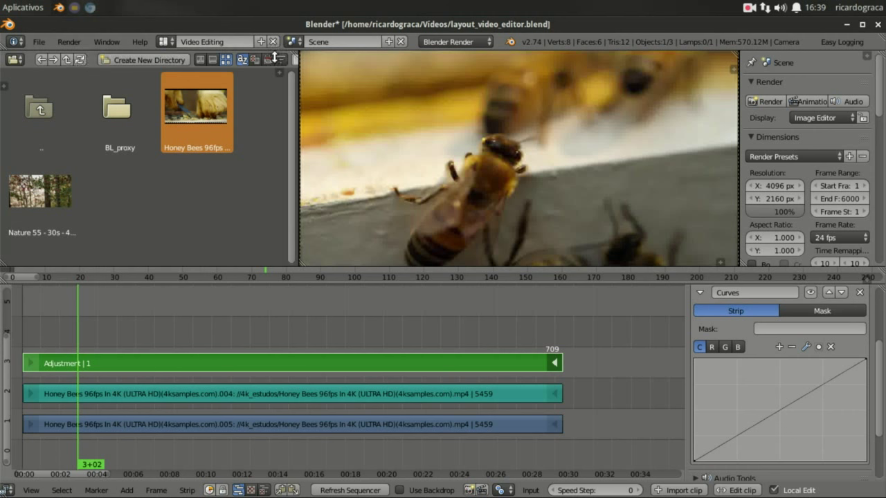
left_click(16, 60)
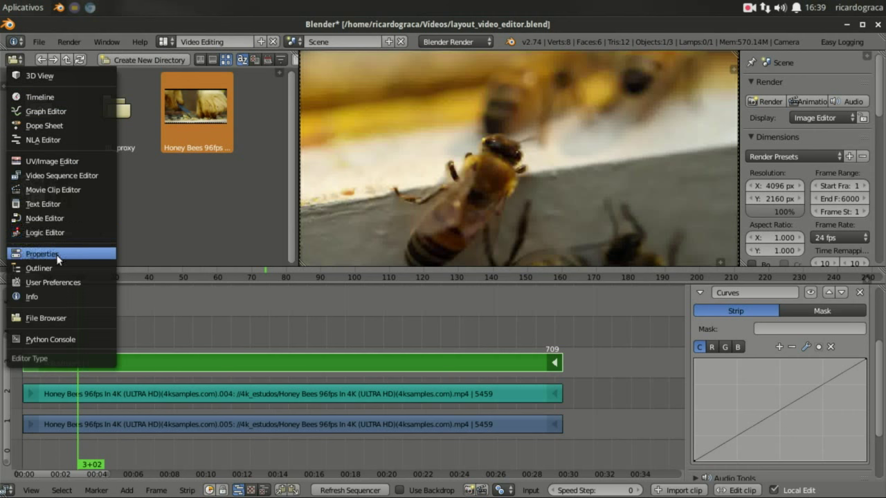
left_click(47, 177)
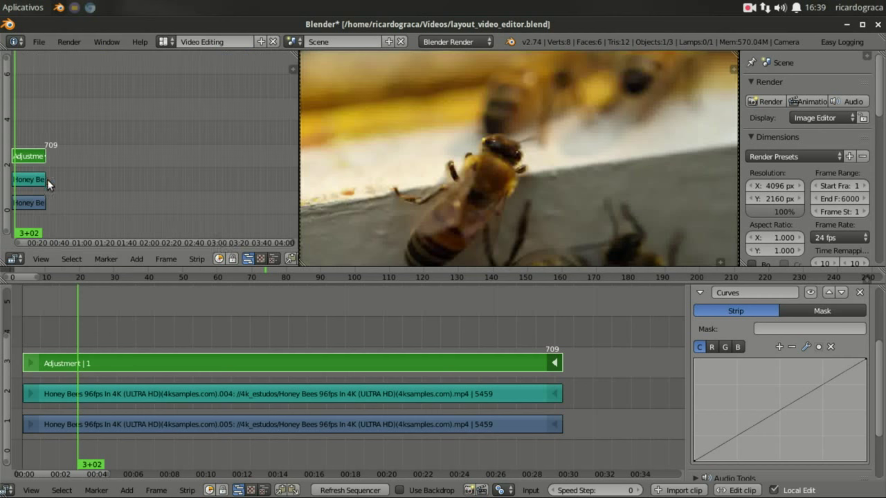
left_click(261, 259)
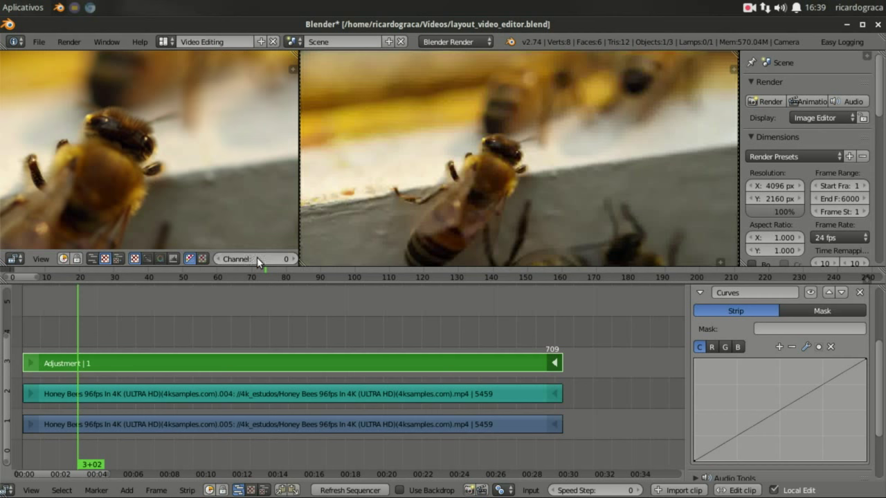
left_click(173, 259)
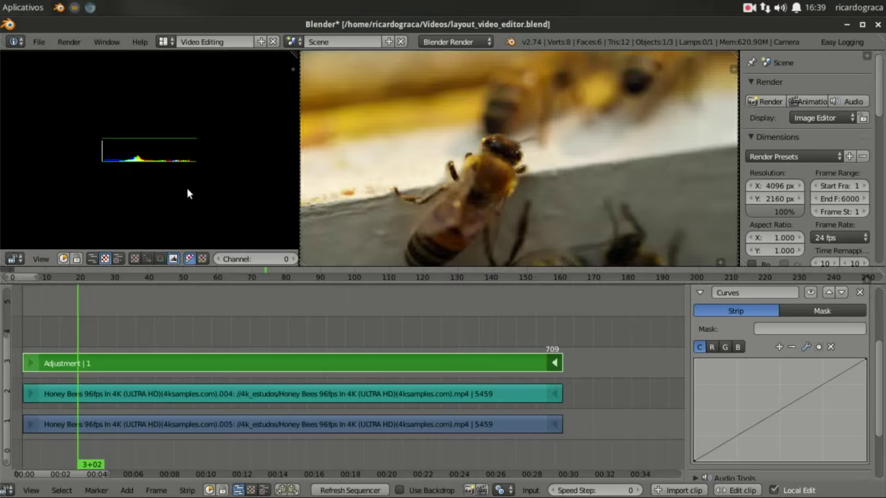
scroll(189, 193, "up", 5)
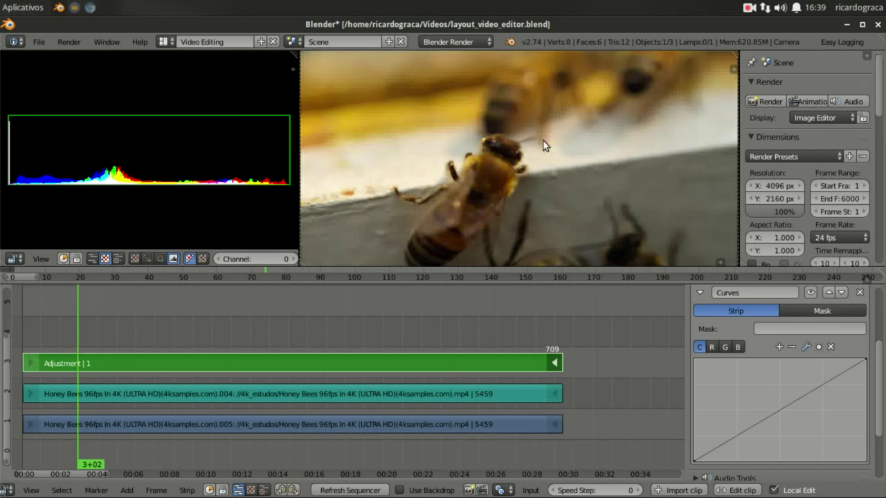
Bend the Curves graph into an S shape, lowering the shadows and lifting the highlights.
left_click_drag(733, 438, 735, 442)
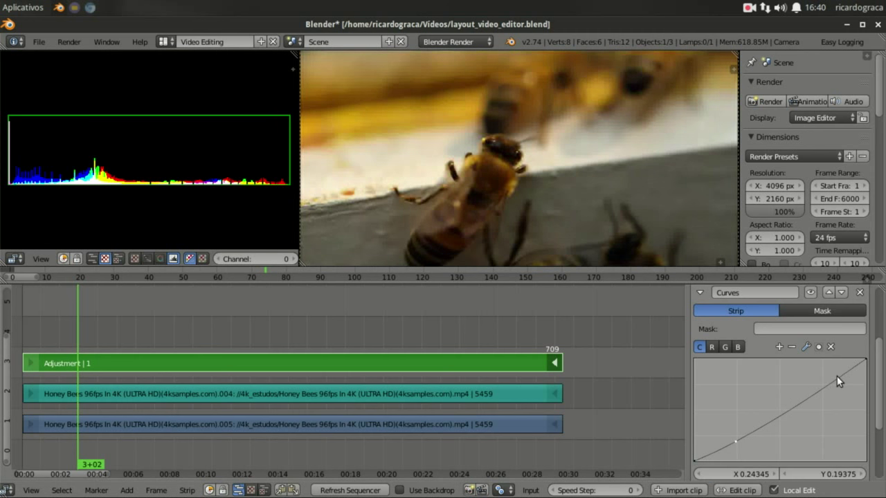
left_click_drag(834, 375, 834, 373)
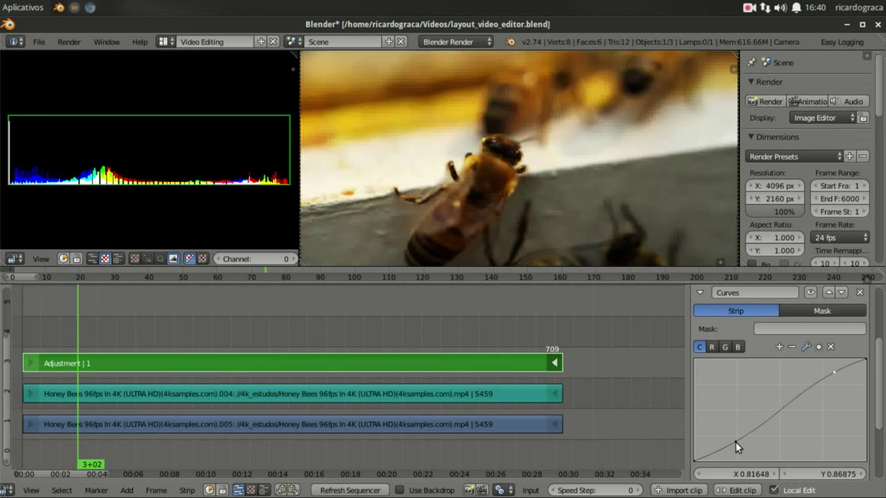
left_click(736, 443)
left_click_drag(736, 441, 734, 443)
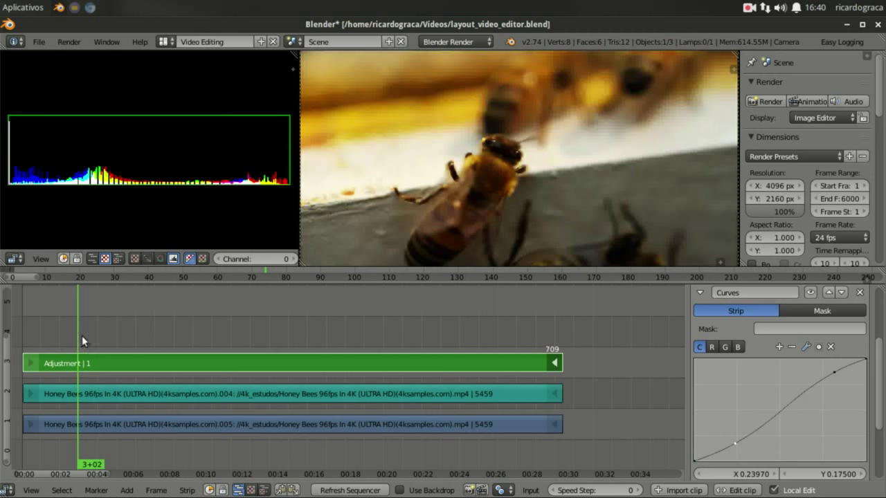
Toggle the Curves modifier off and on to compare, leave it on, and collapse its panel.
scroll(772, 340, "up", 2)
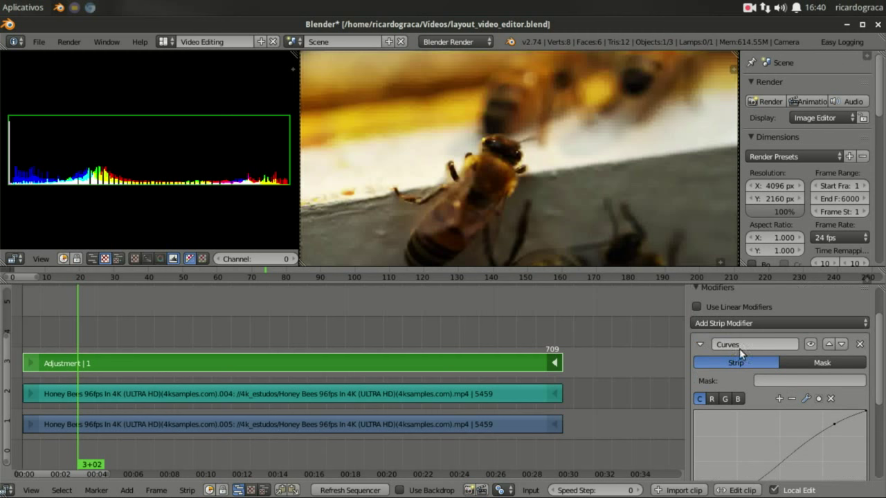
left_click(810, 346)
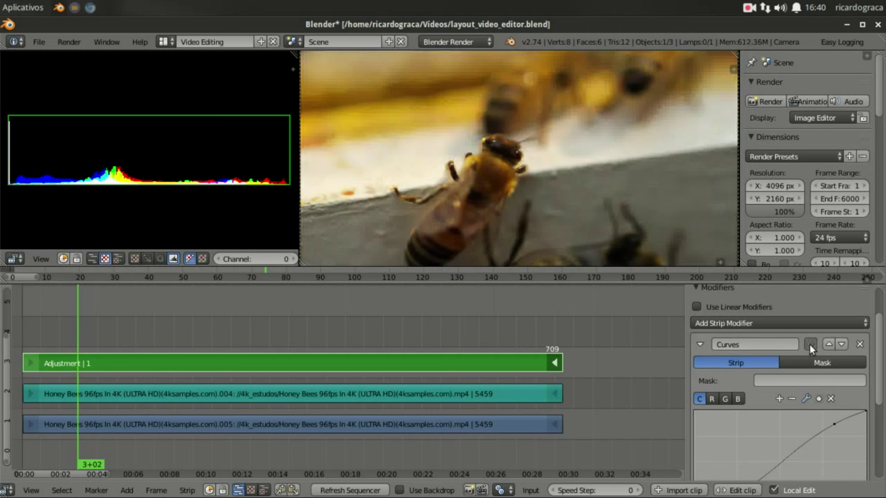
left_click(809, 346)
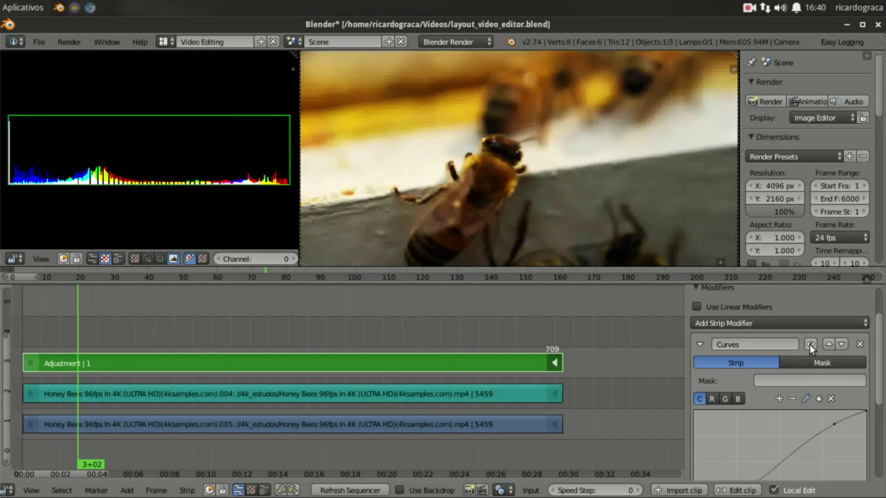
left_click(809, 346)
left_click(810, 346)
left_click(809, 346)
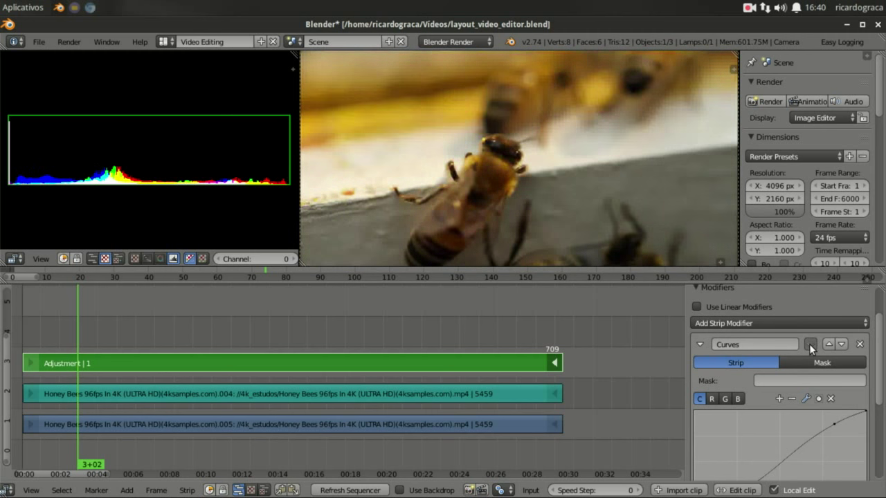
left_click(810, 346)
left_click(810, 346)
left_click(810, 346)
left_click(810, 346)
left_click(810, 346)
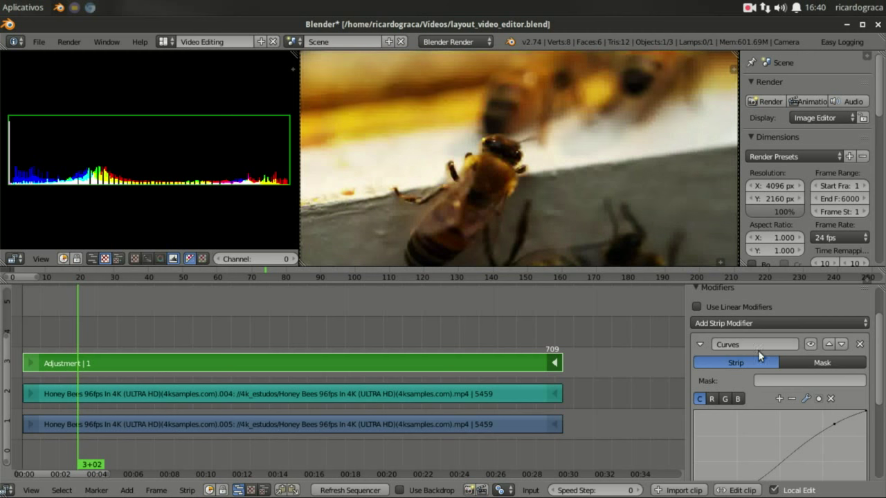
left_click(699, 344)
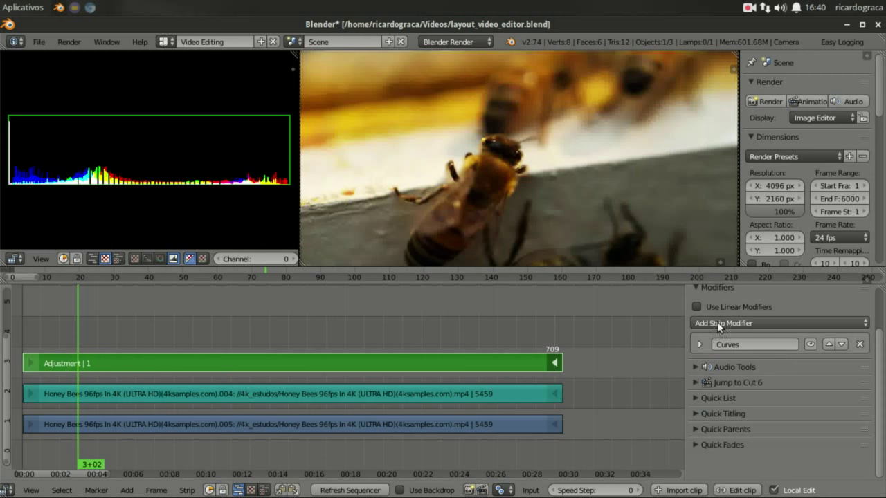
Add a Color Balance modifier after Curves and switch the scope to a Vectorscope.
left_click(717, 321)
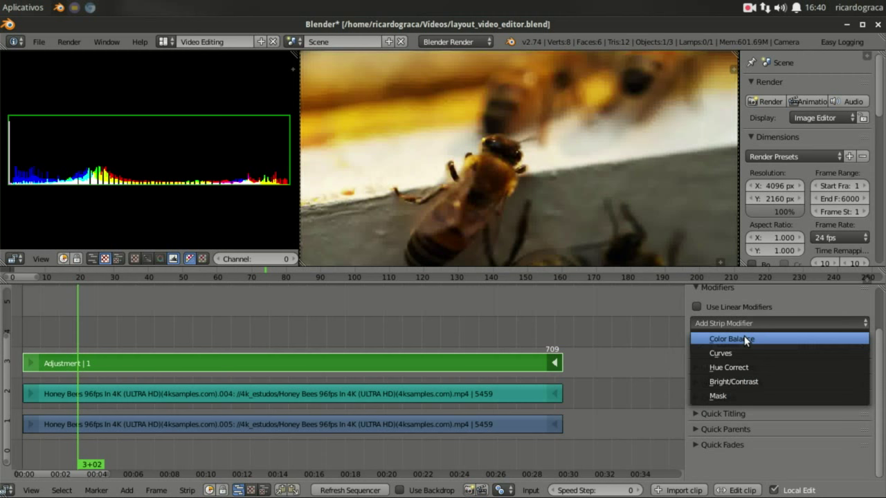
left_click(745, 339)
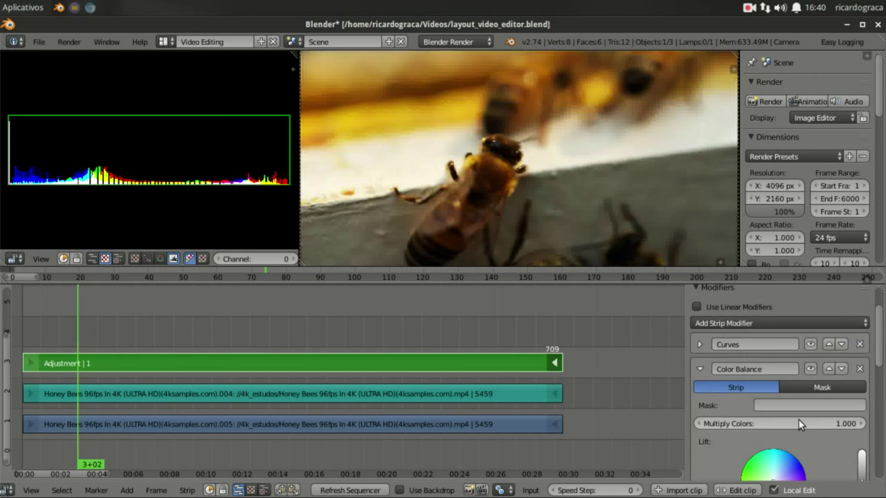
scroll(799, 420, "down", 5)
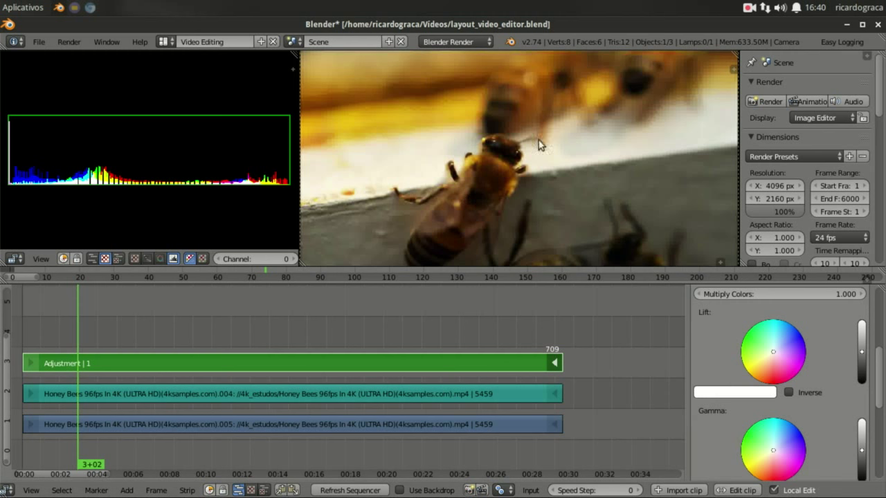
left_click(160, 259)
scroll(193, 154, "down", 1)
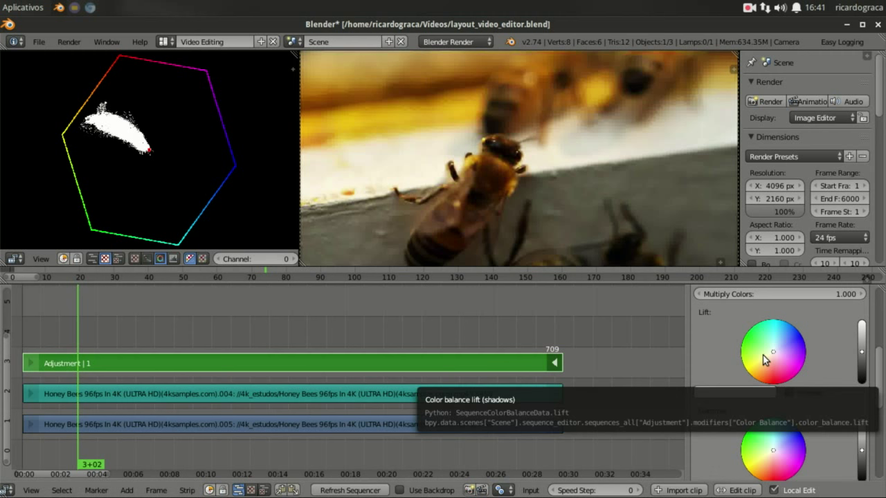
Shift the Lift colour slightly and toggle Color Balance on and off to compare.
left_click(768, 360)
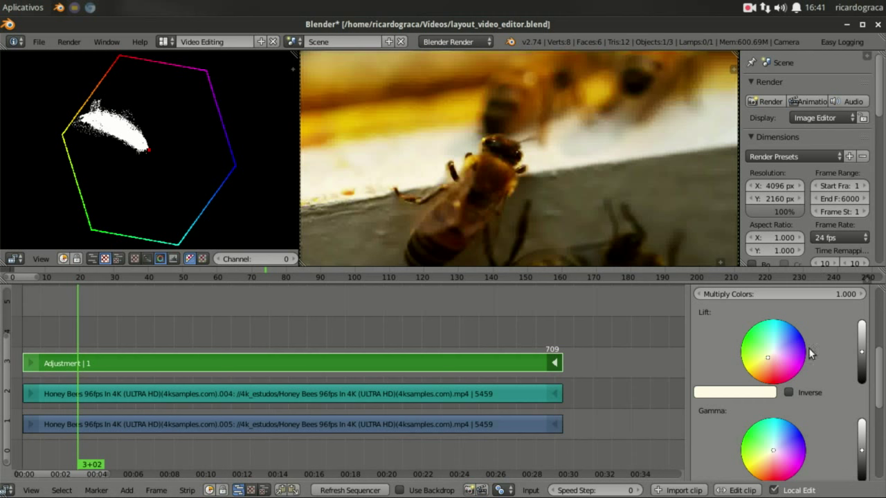
scroll(846, 342, "up", 1)
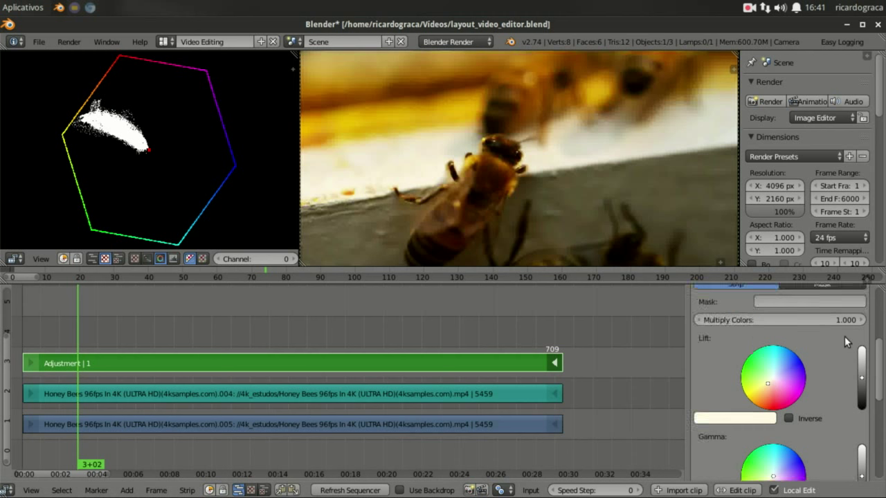
scroll(846, 342, "up", 4)
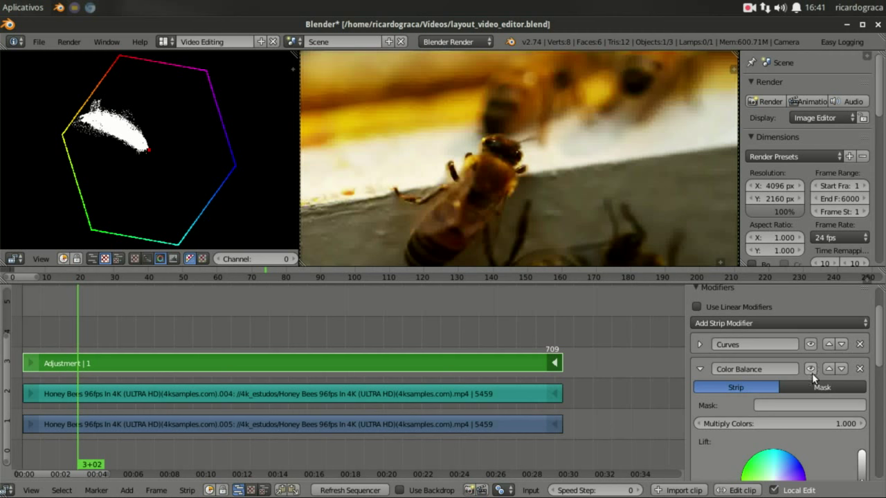
left_click(810, 370)
left_click(810, 370)
left_click(810, 370)
left_click(810, 371)
left_click(811, 371)
left_click(811, 370)
Tint the Lift toward a pinkish white and recheck the grade against the original footage.
scroll(811, 372, "down", 3)
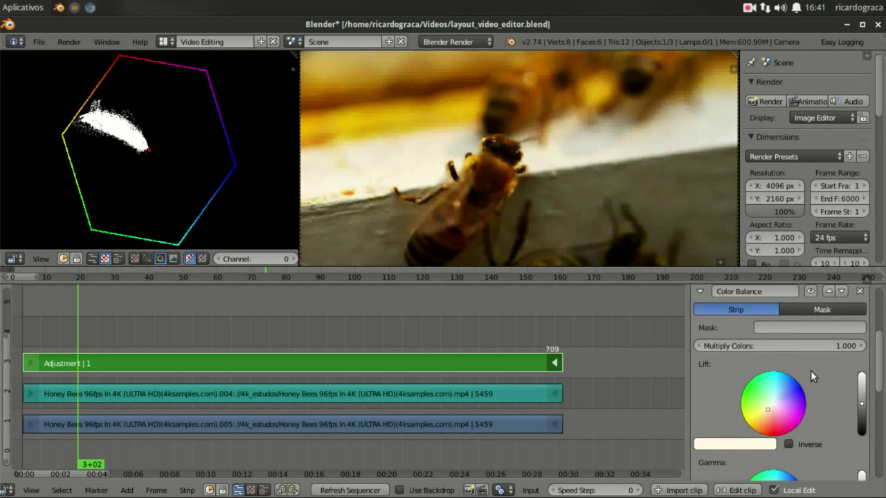
left_click_drag(768, 409, 778, 408)
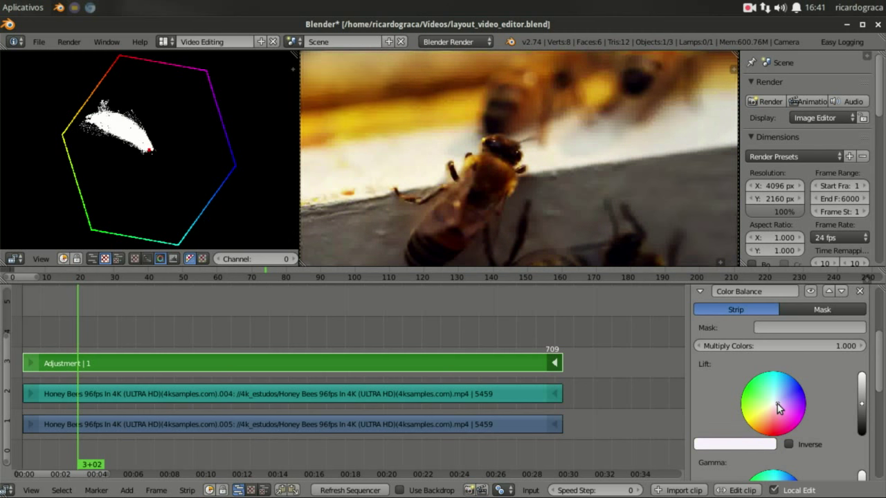
scroll(797, 378, "up", 3)
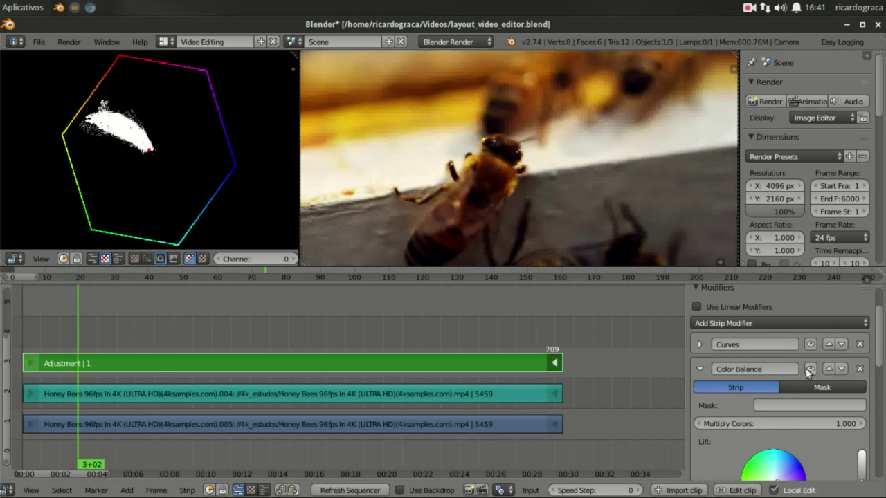
left_click(810, 368)
left_click(812, 368)
left_click(811, 368)
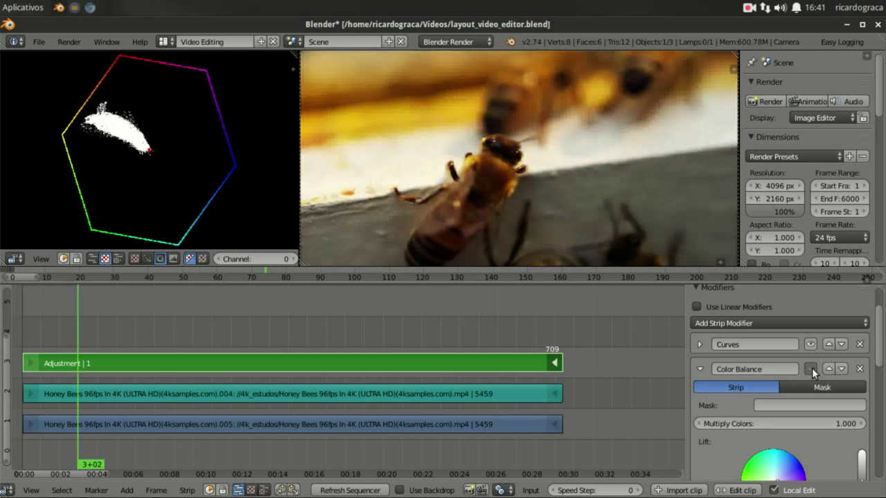
left_click(811, 368)
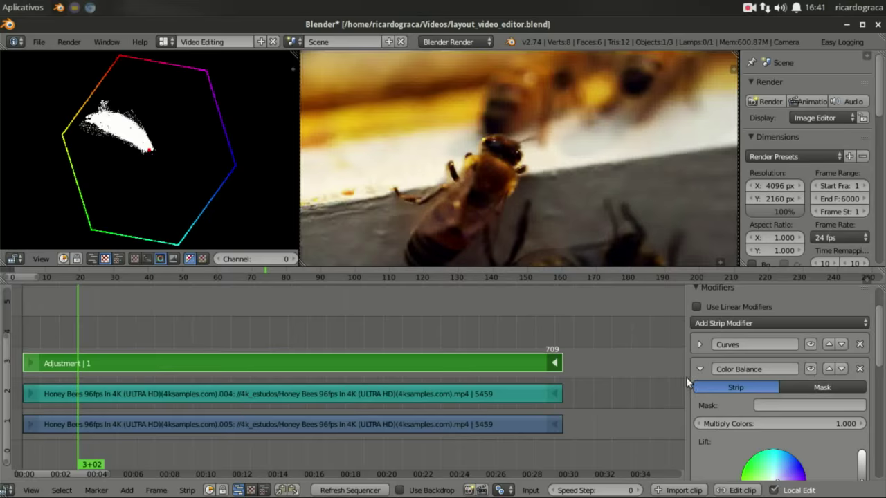
left_click(700, 367)
left_click(700, 367)
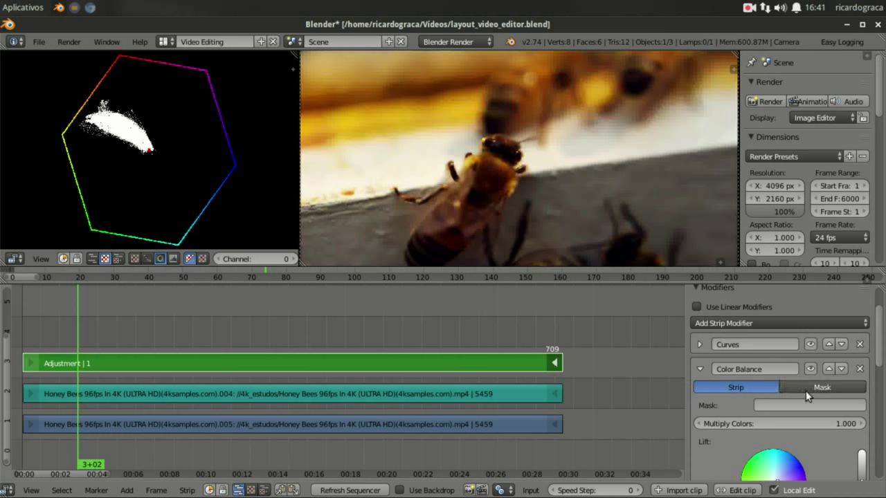
scroll(805, 391, "down", 5)
scroll(806, 391, "up", 1)
scroll(807, 391, "up", 2)
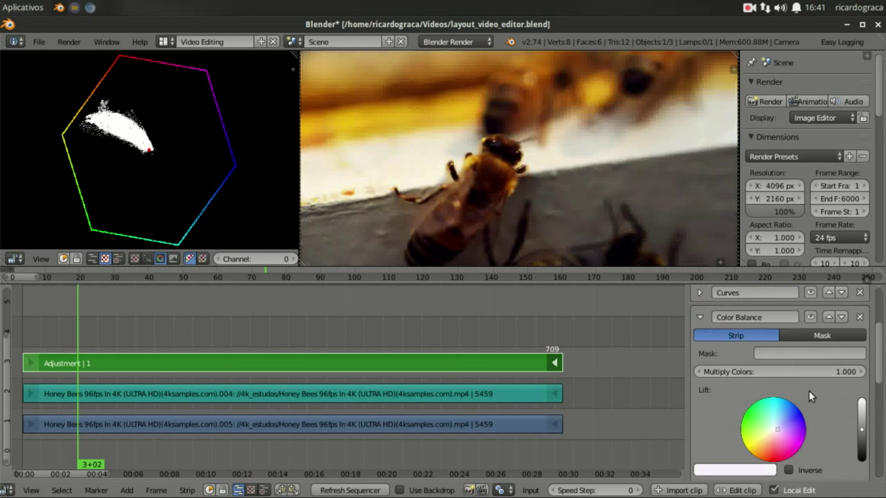
scroll(808, 390, "up", 2)
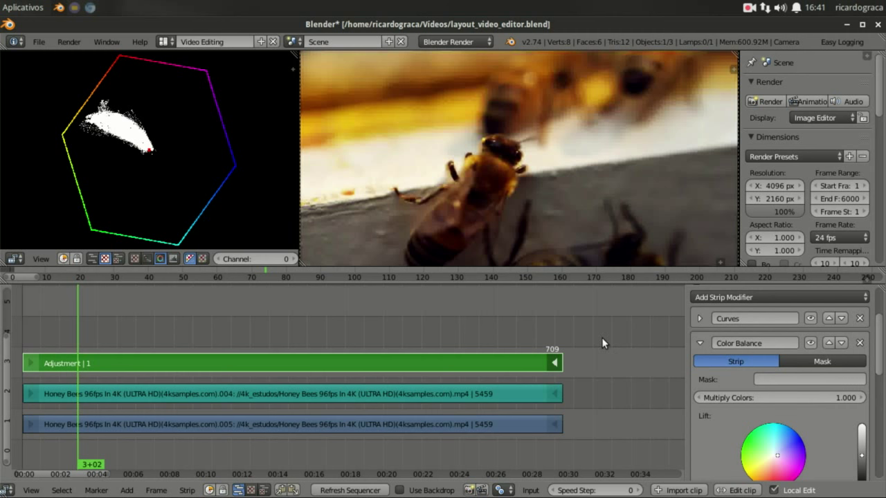
scroll(601, 337, "down", 4)
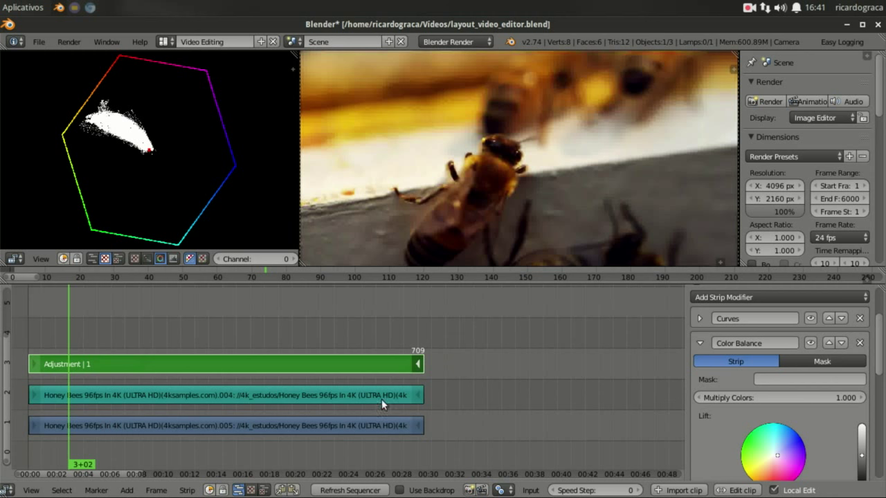
scroll(789, 400, "down", 5)
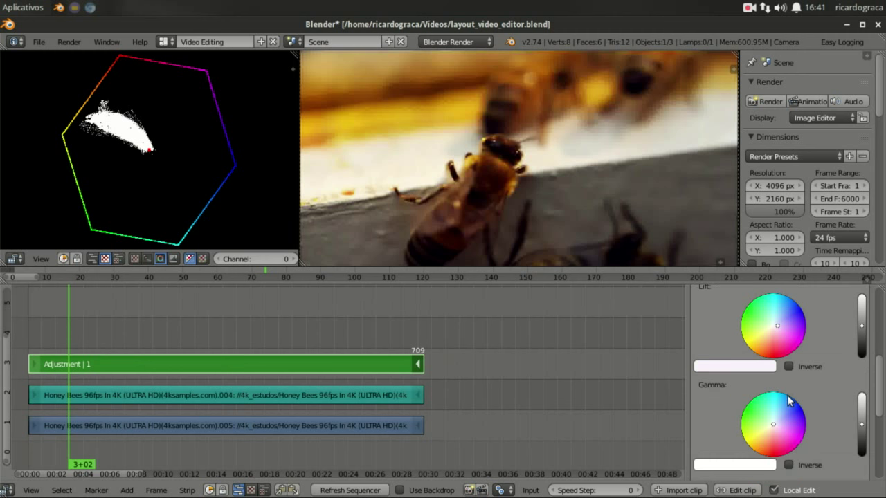
scroll(790, 400, "down", 3)
scroll(790, 400, "up", 3)
scroll(789, 400, "up", 5)
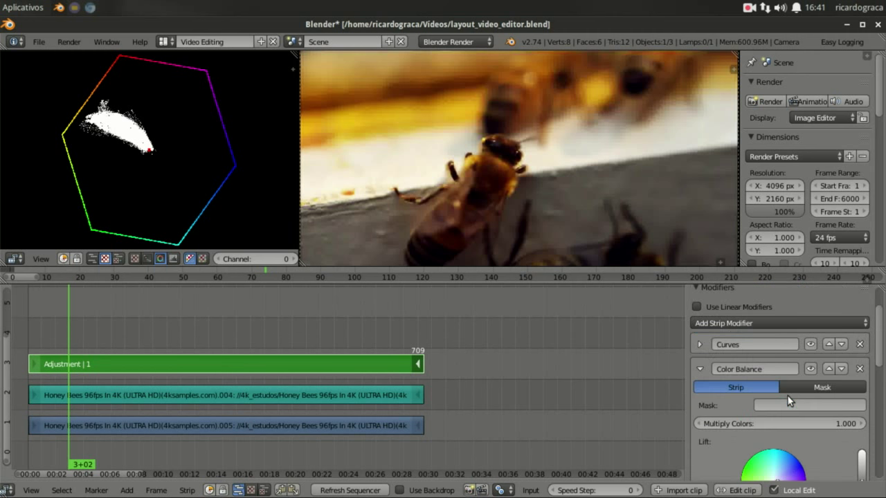
Collapse the Color Balance modifier and step the playhead forward and back between shots.
left_click(706, 367)
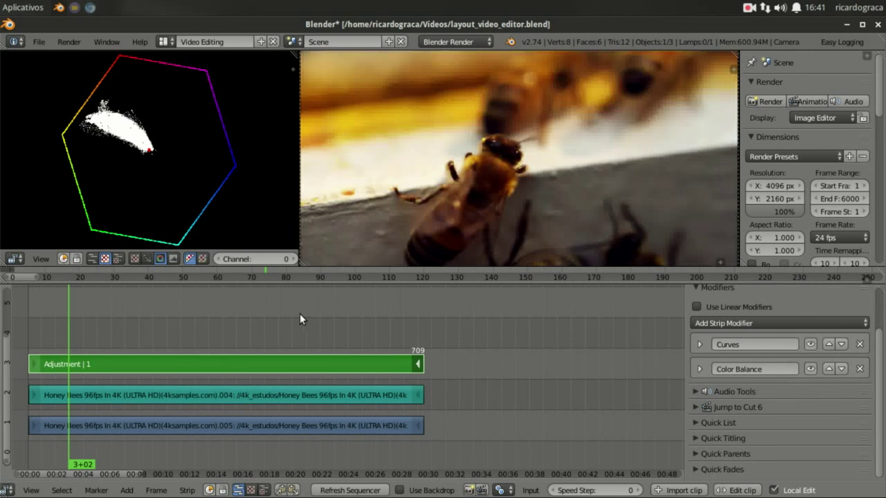
key("Up")
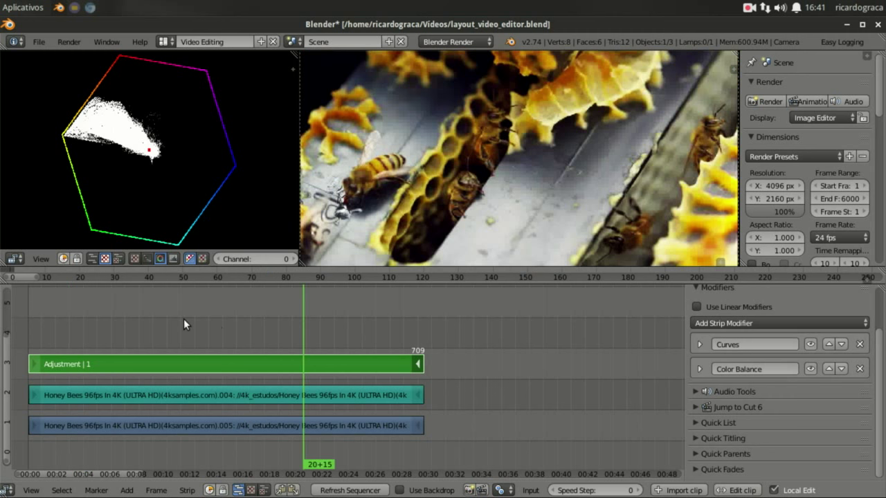
key("Down")
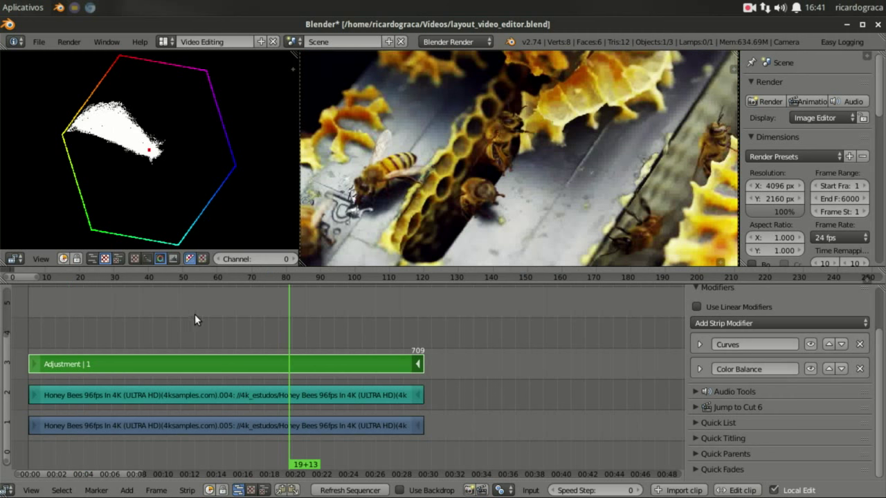
key("Down")
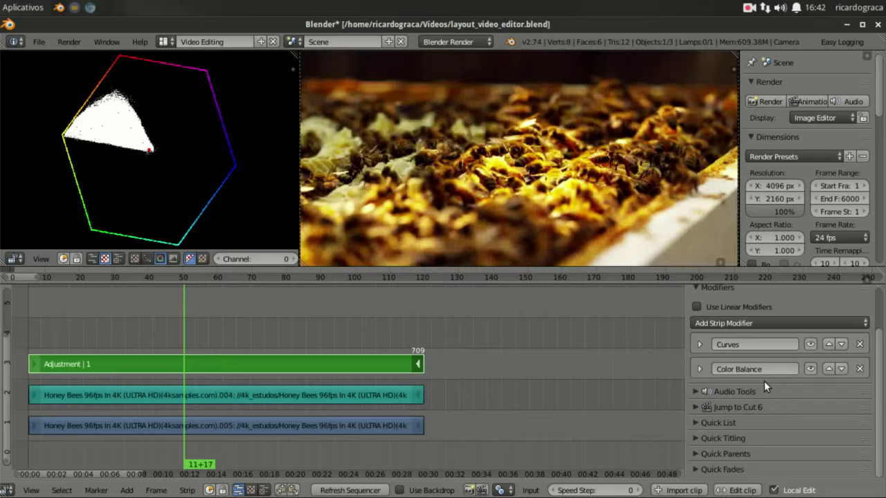
Expand the Jump to Cut 6 settings and play the graded footage, pausing at 13+18.
left_click(700, 407)
scroll(739, 404, "down", 3)
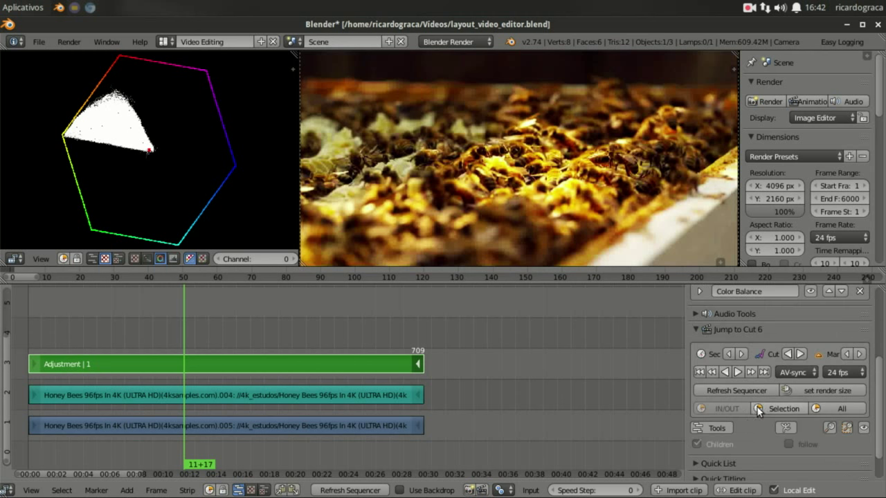
left_click(738, 373)
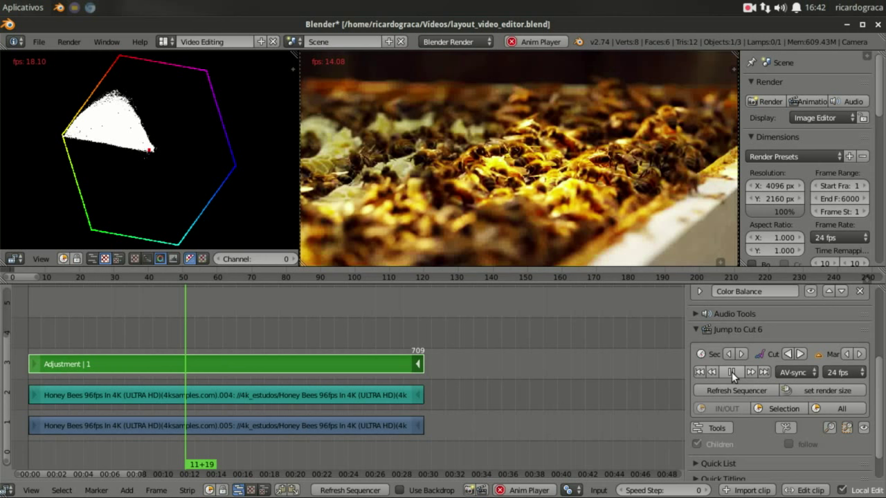
left_click(731, 371)
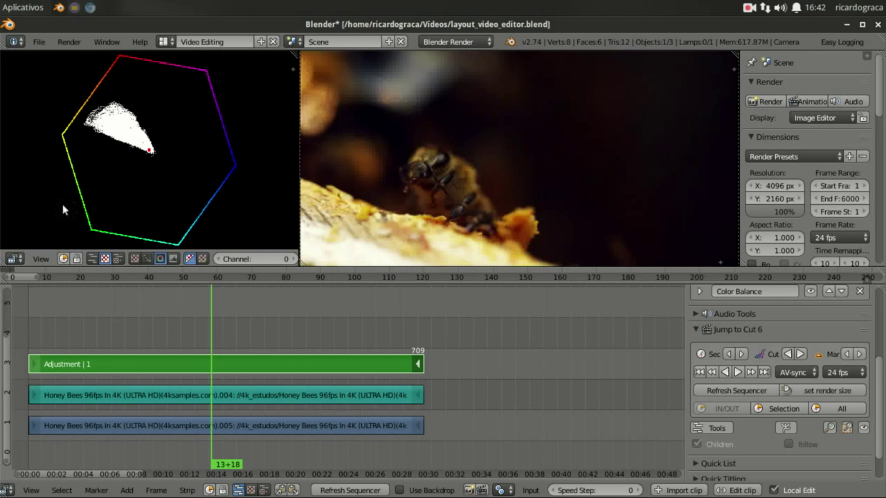
left_click(21, 260)
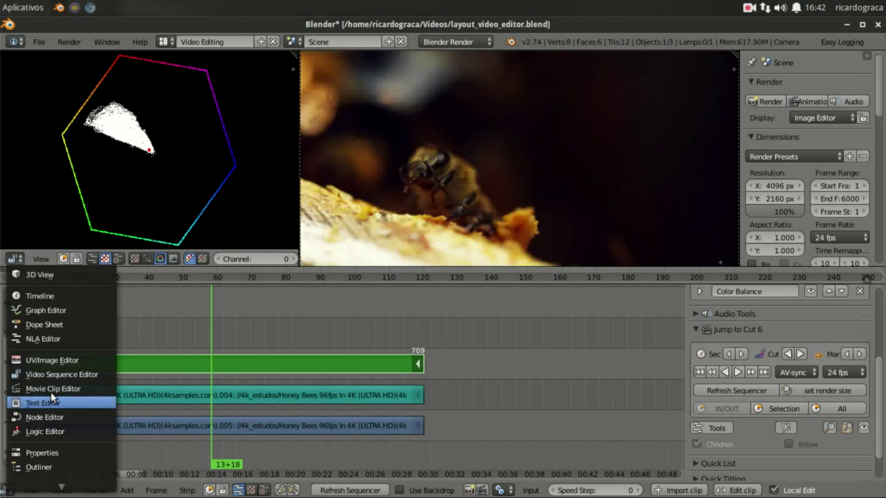
Turn the scope area into a file browser.
scroll(51, 392, "down", 6)
scroll(50, 391, "up", 8)
scroll(50, 393, "down", 10)
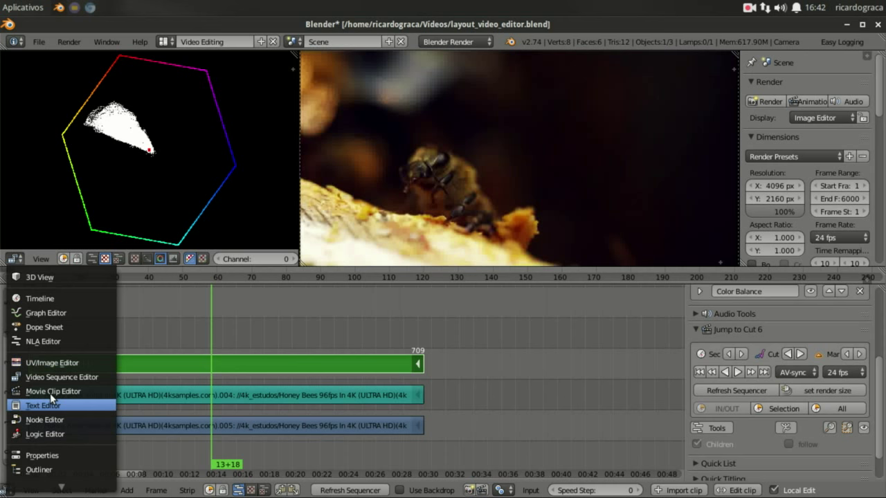
left_click(49, 477)
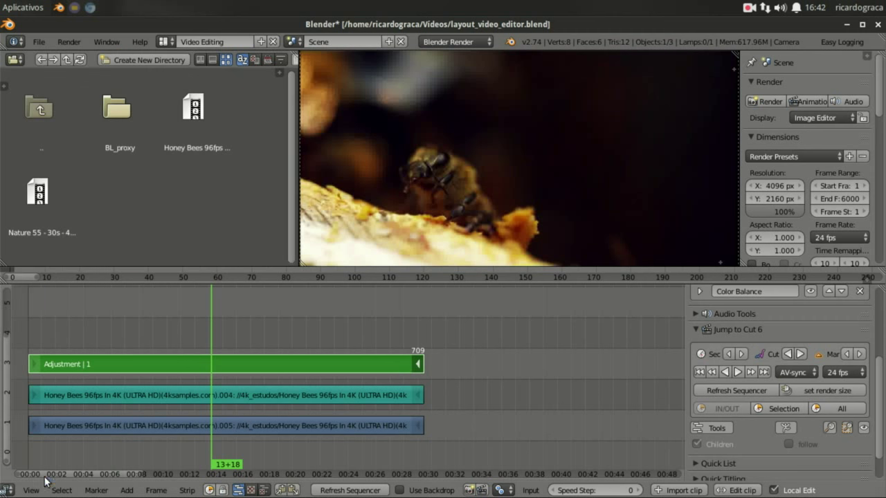
Scrub back to about frame 30 and play, then scrub to 20+00 and play again.
left_click_drag(145, 333, 113, 333)
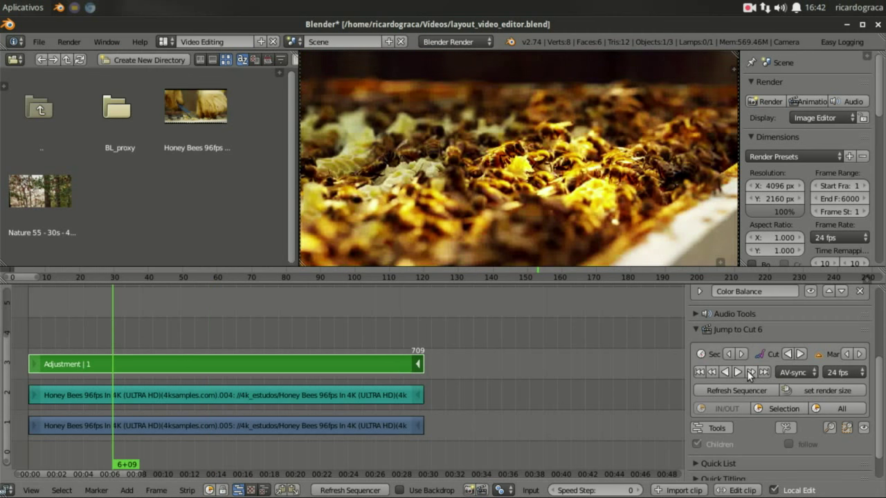
left_click(737, 370)
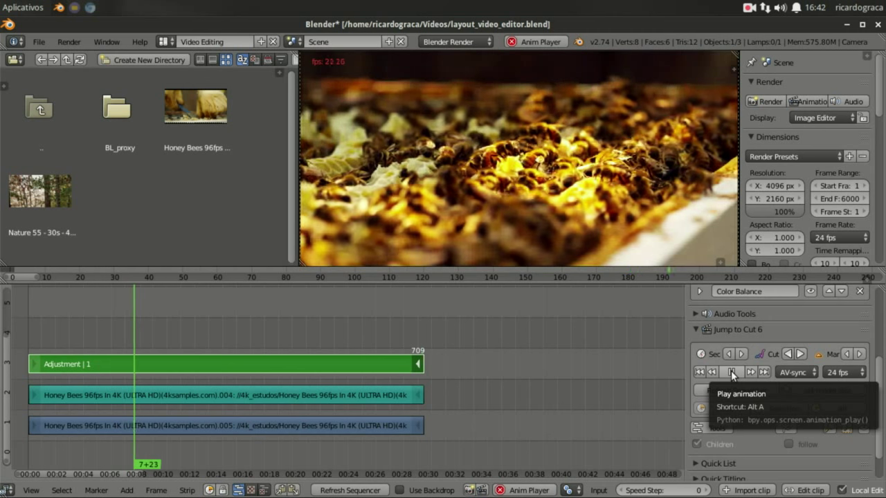
left_click(730, 371)
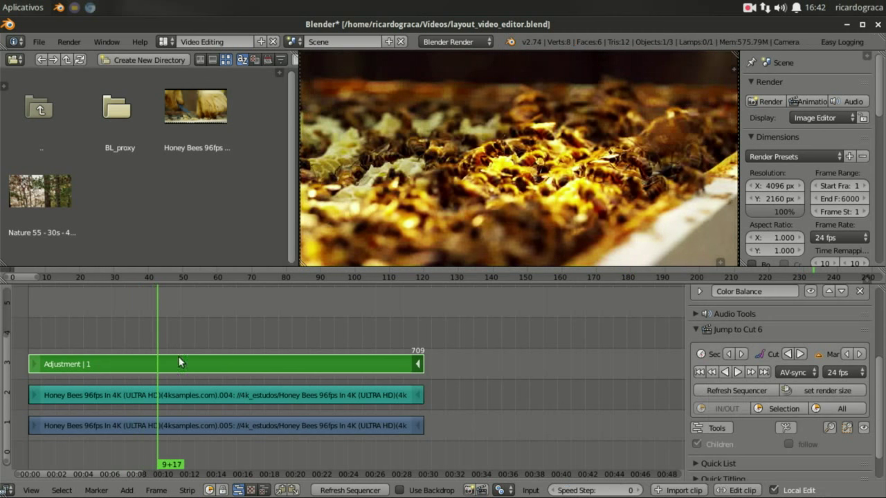
left_click_drag(179, 360, 294, 326)
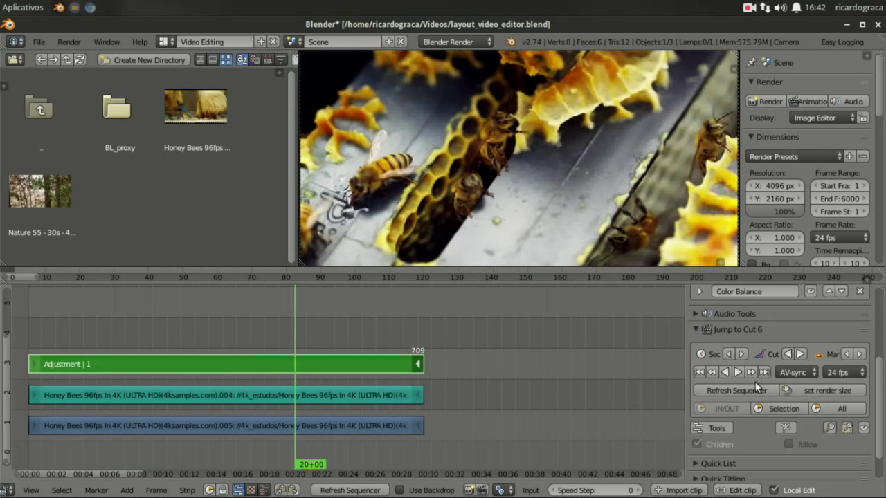
left_click(738, 373)
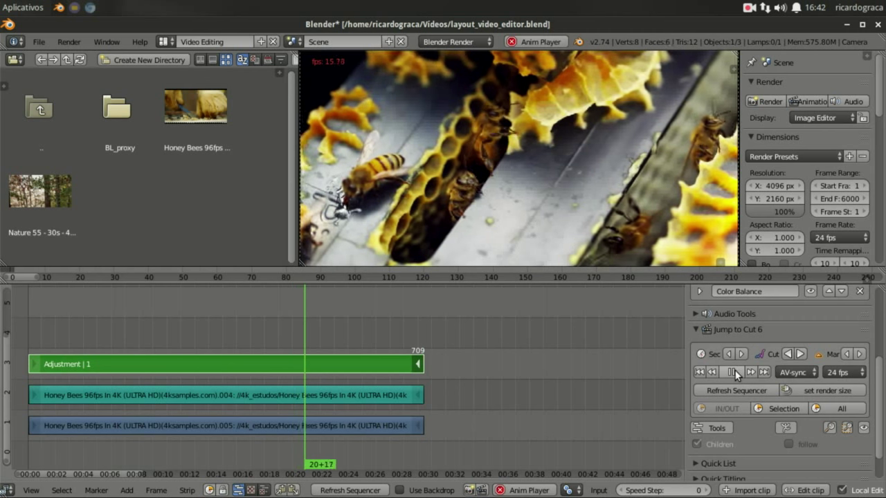
left_click(735, 372)
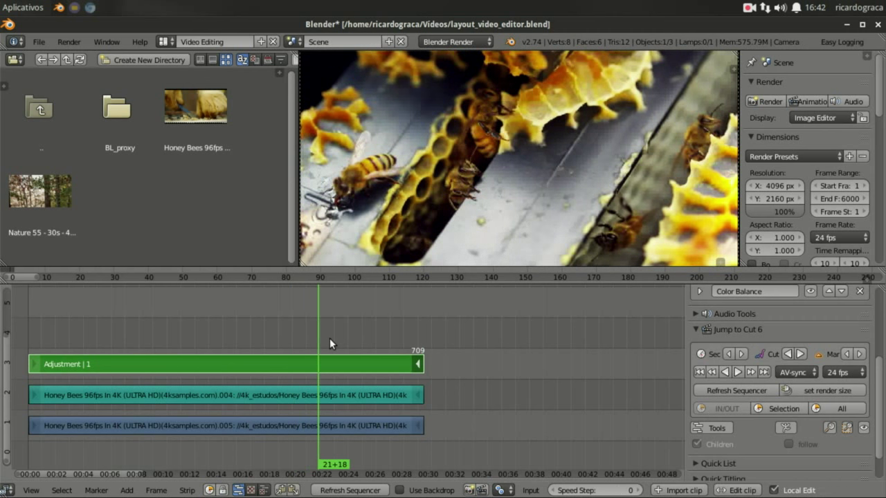
Move the playhead back through the graded bee footage.
mouse_move(329, 338)
left_mouse_down()
mouse_move(250, 327)
mouse_move(264, 331)
left_mouse_up()
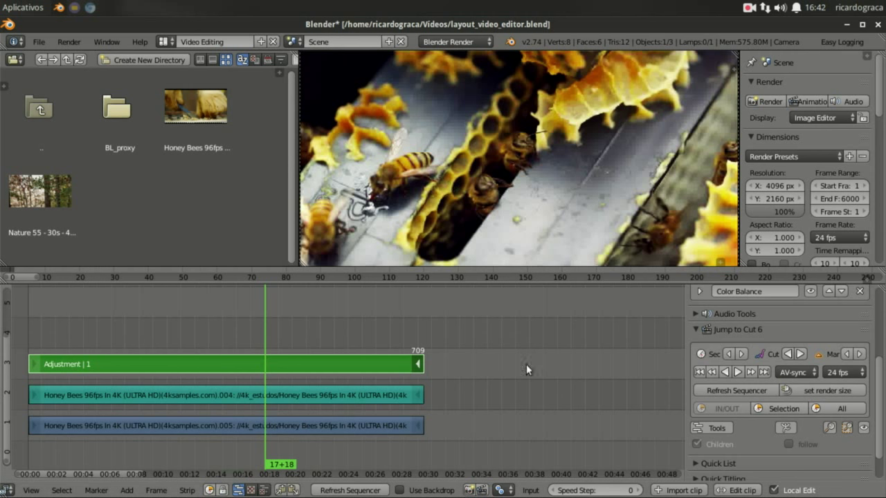
left_click_drag(879, 379, 881, 368)
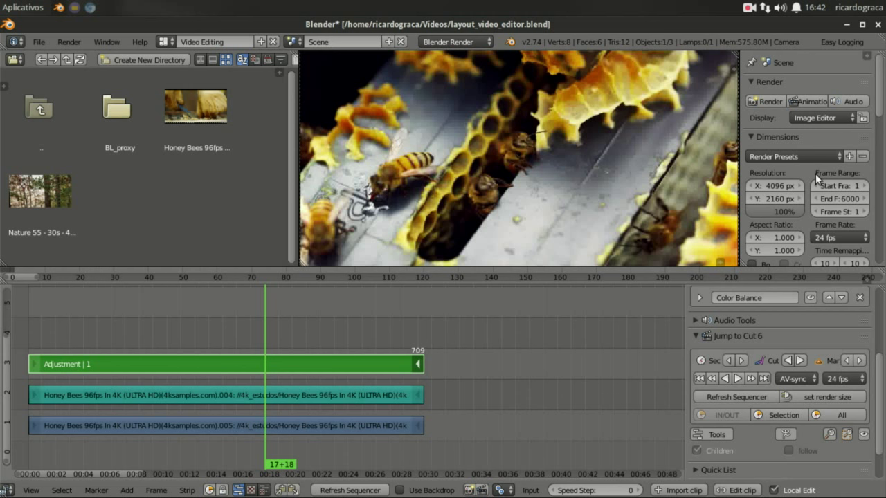
scroll(817, 179, "down", 5)
scroll(769, 197, "up", 4)
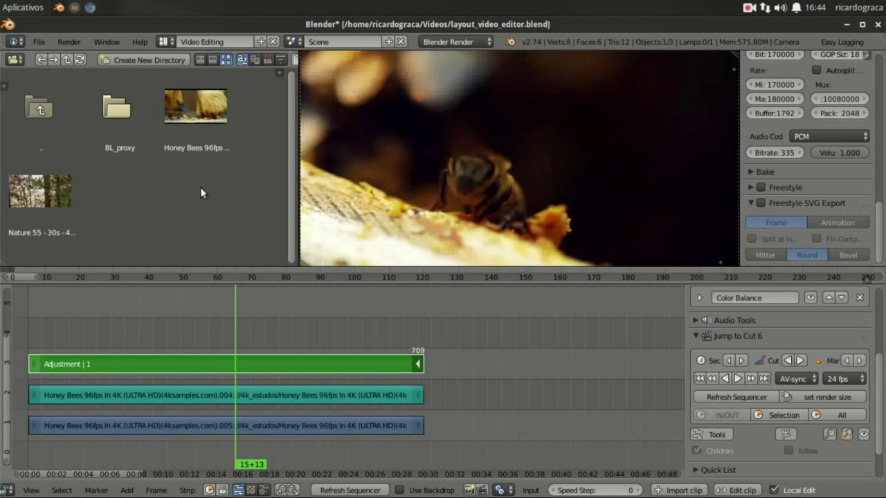
Switch to the Compositing layout and enable Use Nodes for the compositor.
left_click(168, 41)
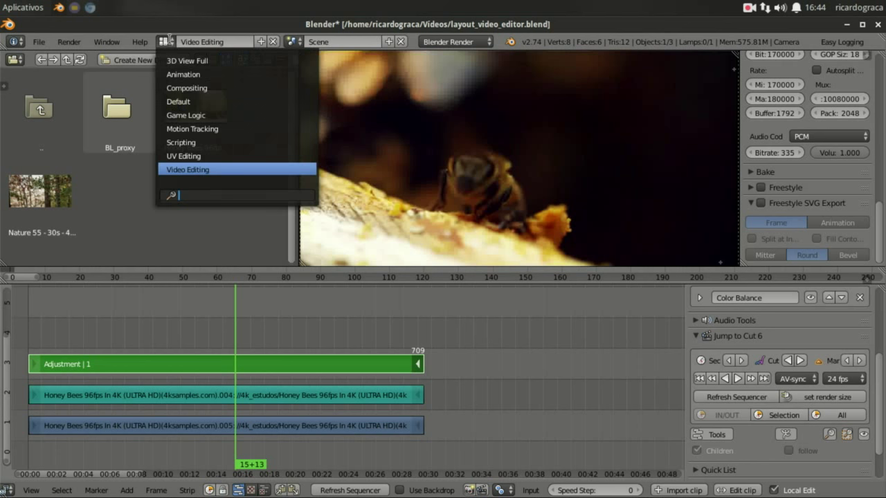
left_click(178, 88)
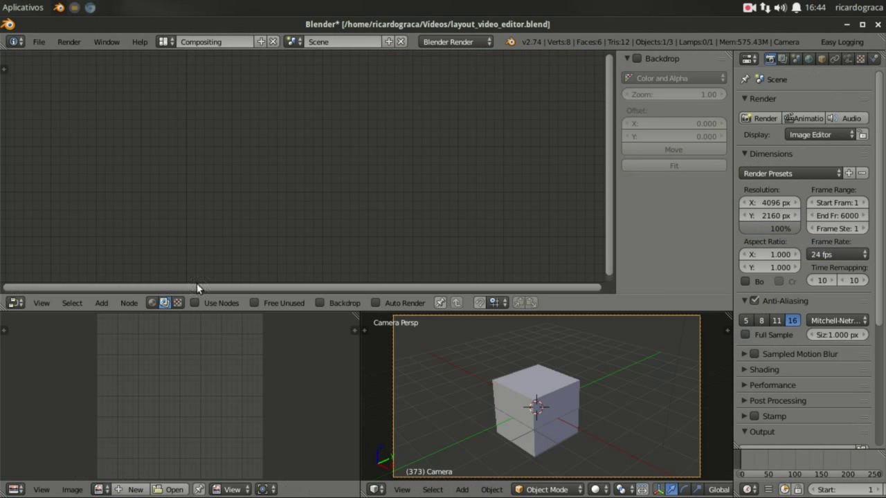
left_click(193, 304)
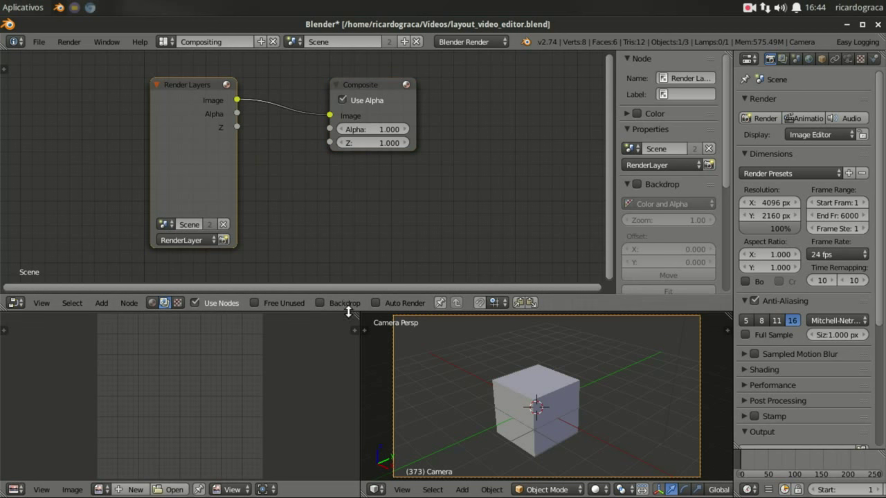
Enlarge the node editor and delete the Render Layers node, leaving only Composite.
left_click_drag(352, 309, 343, 434)
left_click_drag(197, 153, 117, 105)
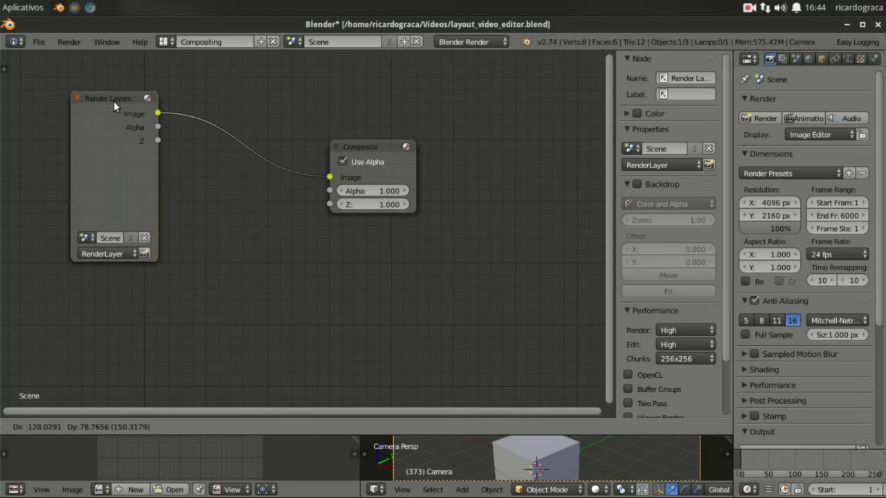
key("x")
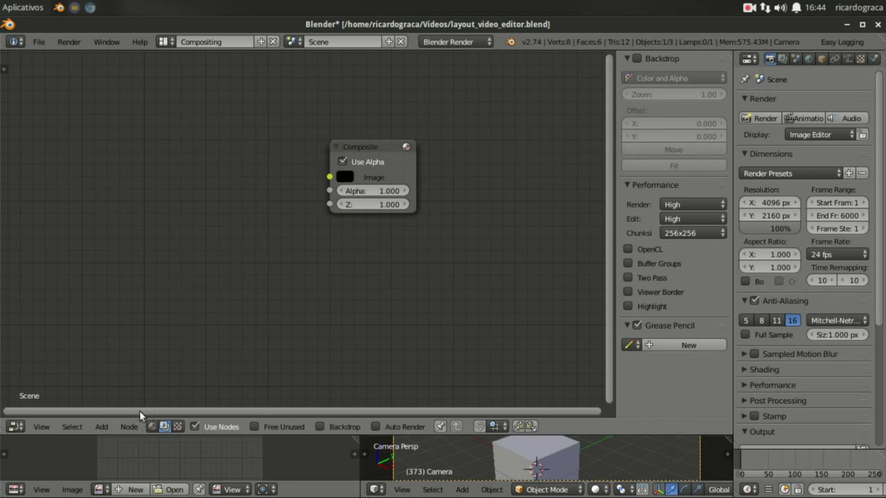
left_click(102, 427)
mouse_move(127, 373)
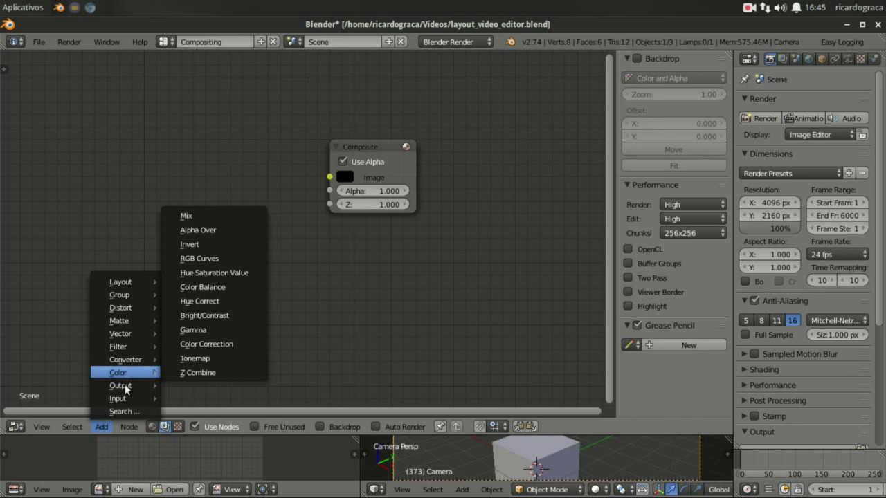
Add a Movie Clip node loaded with the Honey Bees mp4 from the 4k_estudos folder.
mouse_move(119, 399)
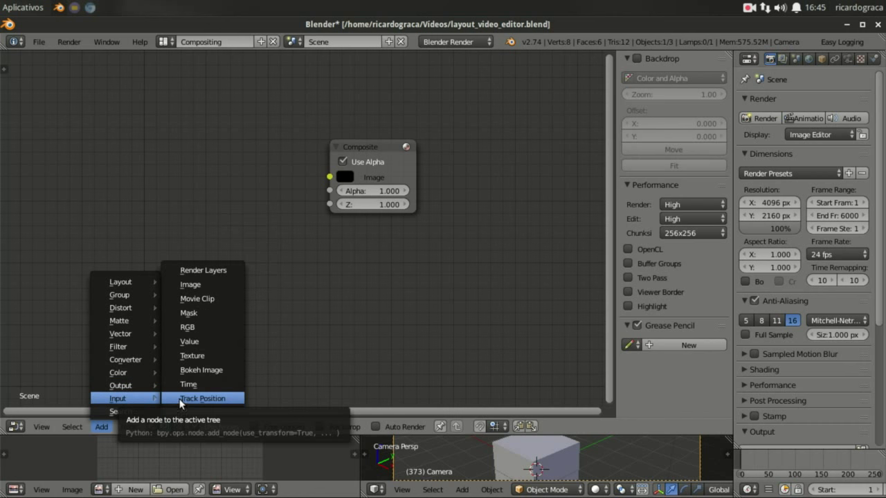
left_click(207, 298)
left_click(83, 103)
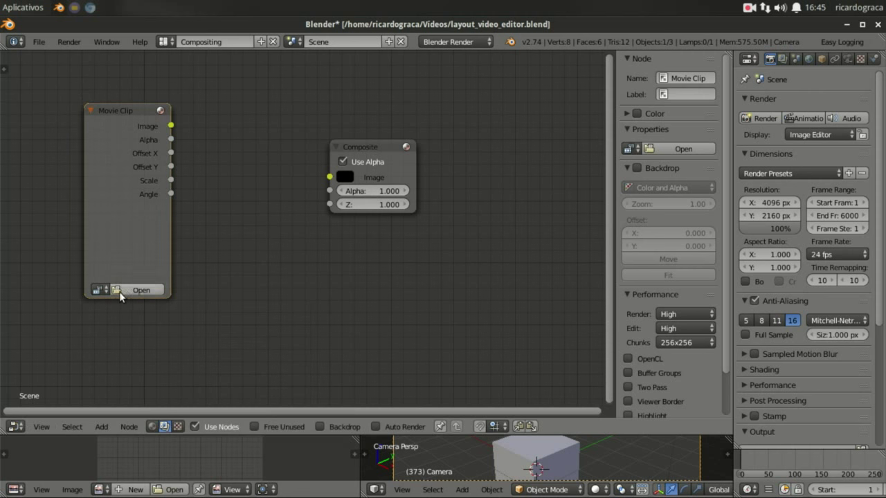
left_click(119, 291)
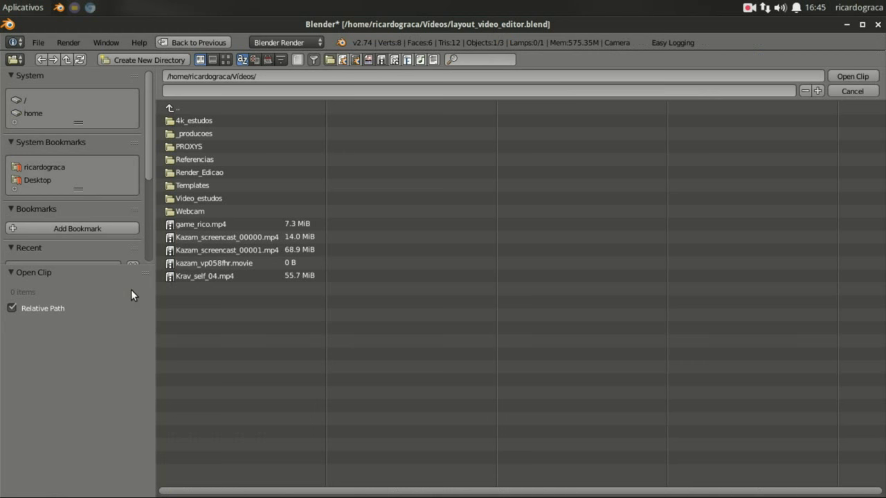
left_click(195, 120)
left_click(258, 134)
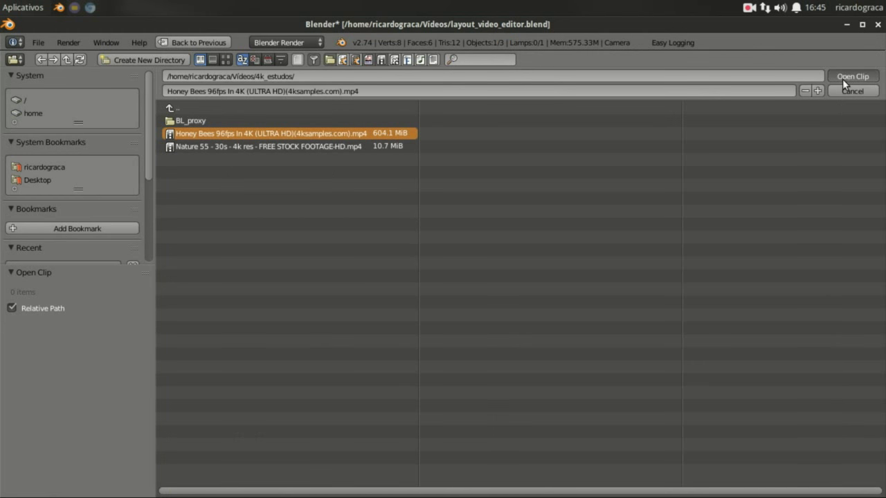
key("Return")
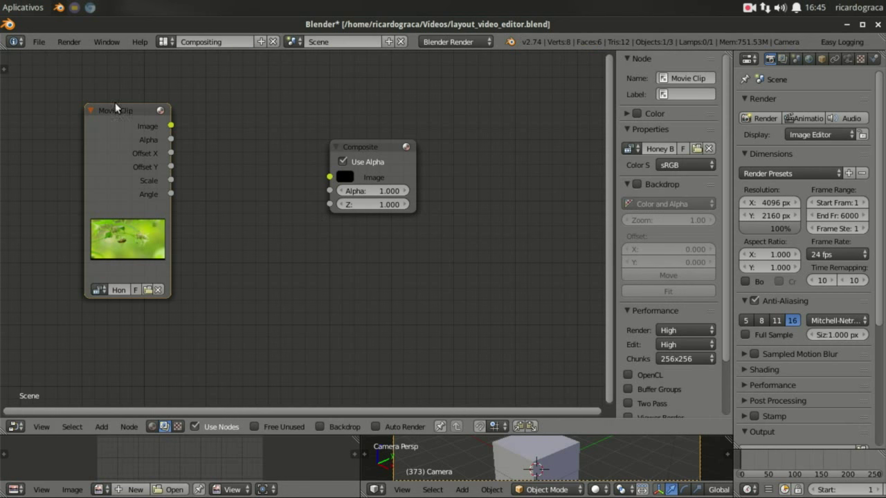
Arrange the Movie Clip and Composite nodes and briefly toggle the backdrop preview.
left_click_drag(115, 107, 90, 74)
left_click_drag(364, 144, 386, 128)
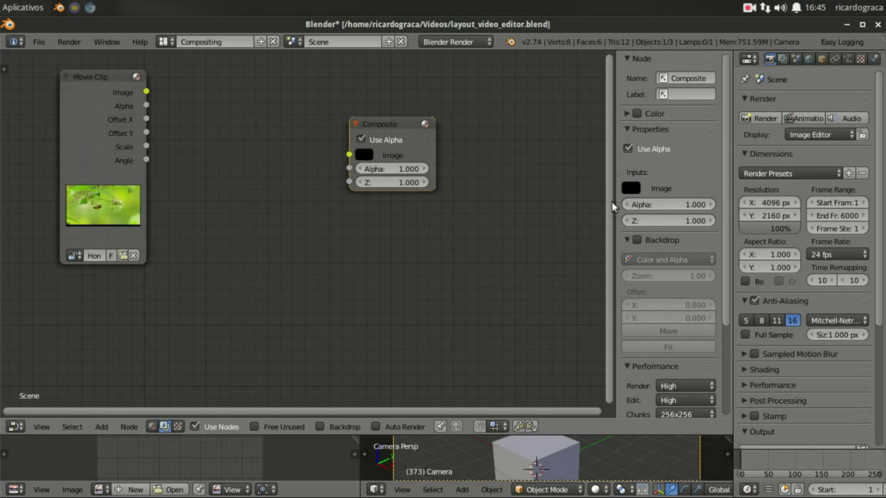
left_click(637, 240)
left_click(637, 239)
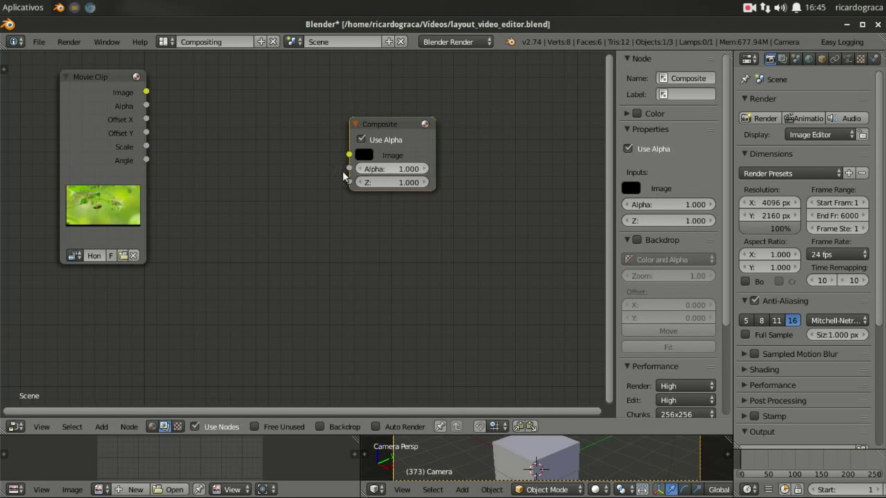
Spread the Composite and Movie Clip nodes apart and add a Split Viewer node below them.
left_click_drag(382, 127, 496, 123)
left_click_drag(105, 77, 89, 77)
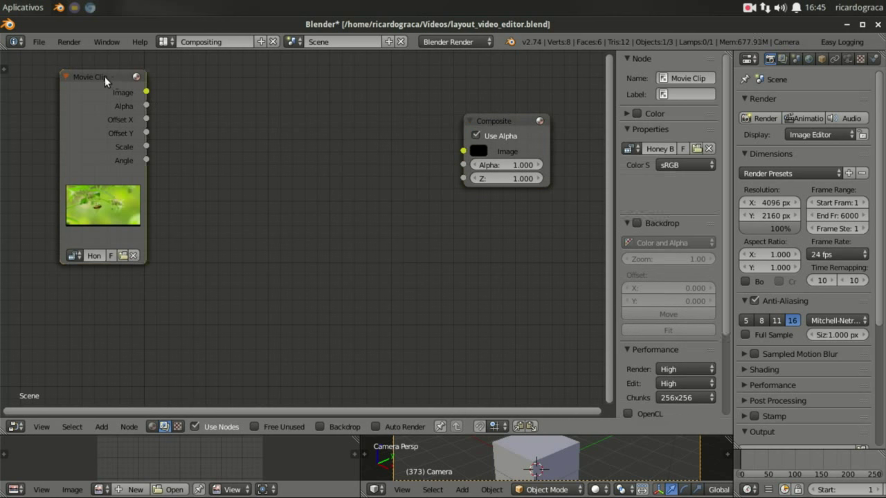
left_click(102, 426)
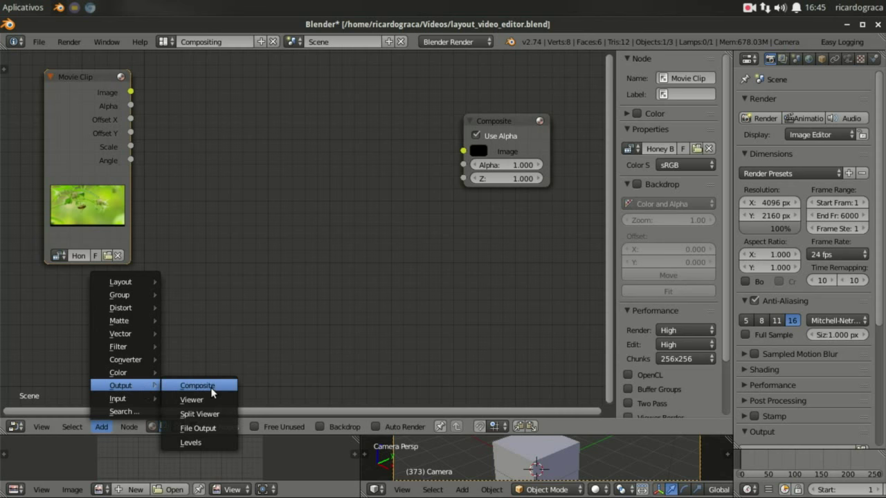
left_click(200, 414)
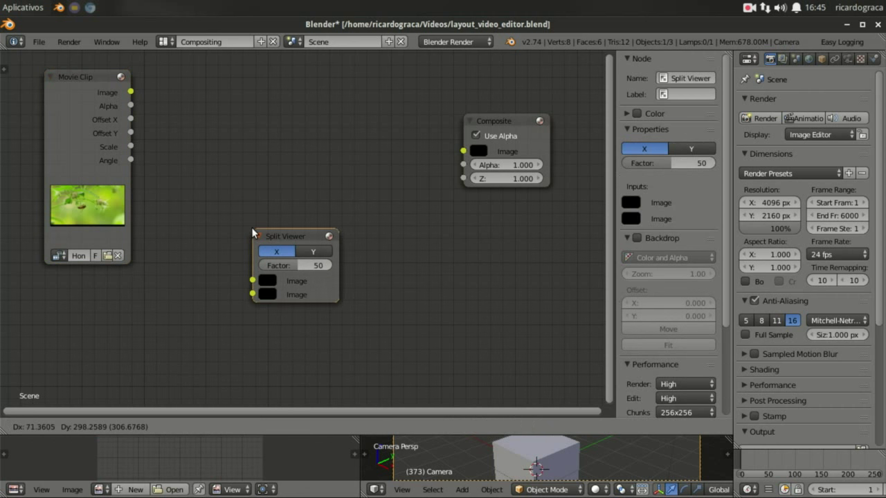
left_click(288, 236)
left_click_drag(288, 236, 310, 242)
Nudge the Composite node into place and turn on the backdrop preview.
left_click(307, 267)
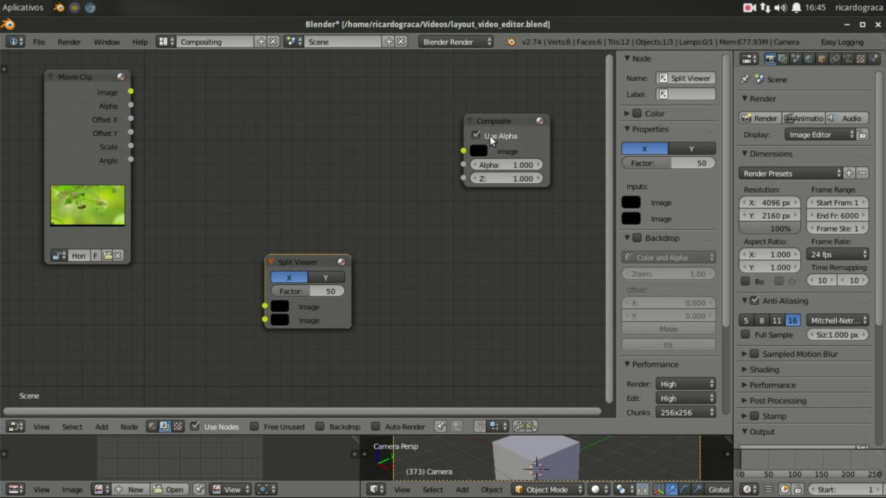
left_click_drag(488, 127, 499, 126)
left_click(315, 260)
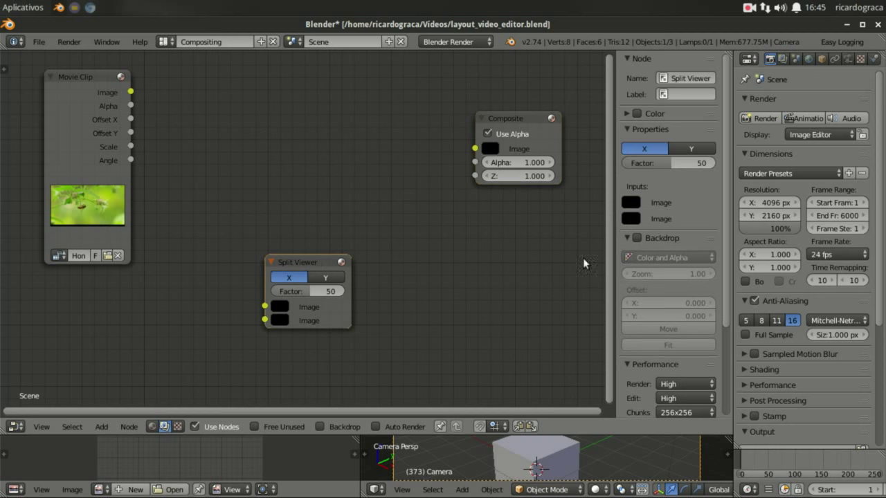
left_click(636, 238)
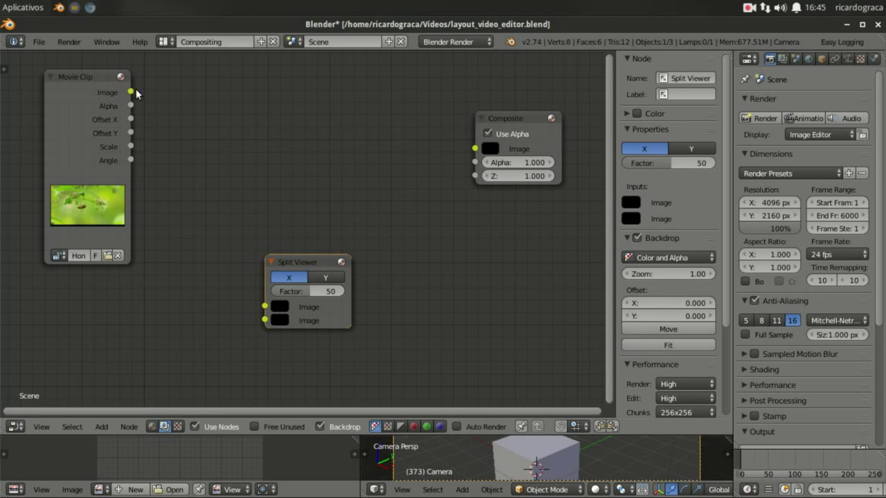
Link the Movie Clip image to the Split Viewer's first input and set Backdrop Zoom to 0.15.
left_click_drag(135, 93, 277, 278)
scroll(397, 223, "down", 1)
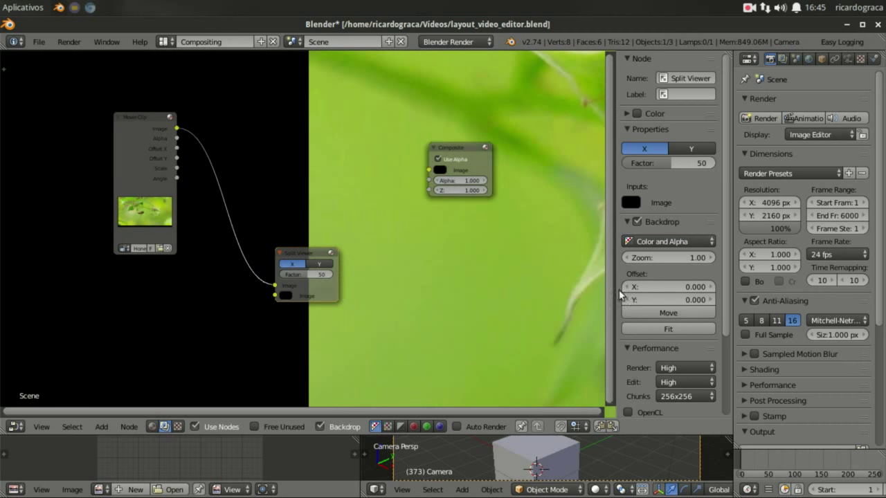
left_click(687, 257)
type("0.15")
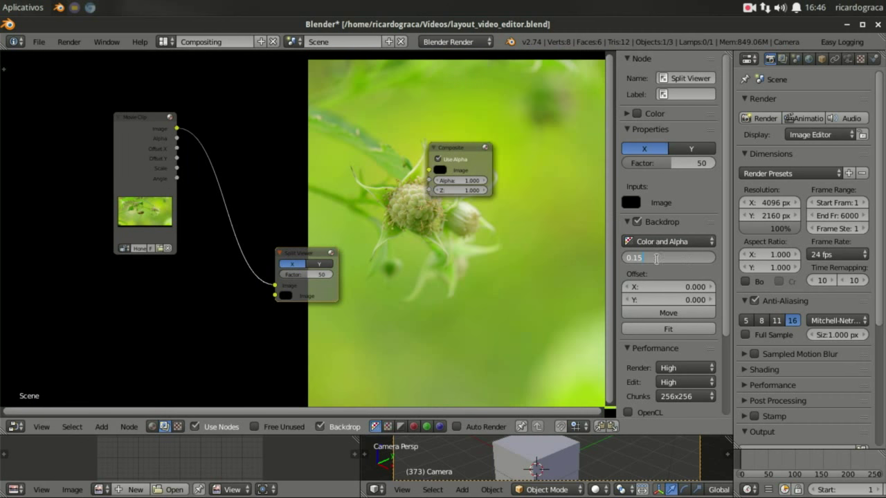
key("Return")
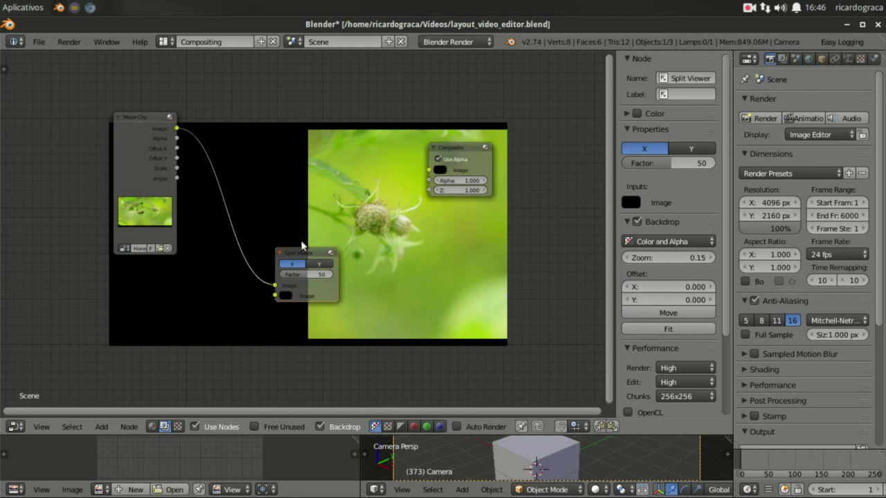
Reposition the nodes and link the Movie Clip image to the Composite input.
left_click_drag(297, 261, 358, 271)
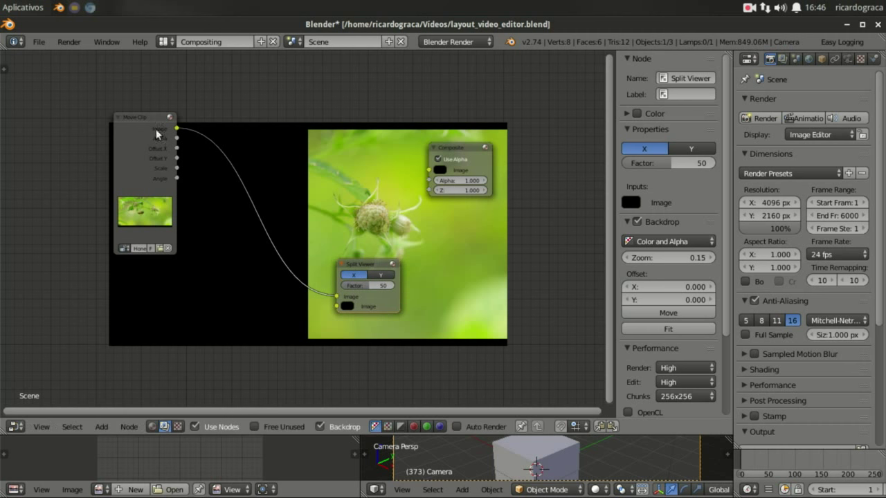
left_click_drag(139, 117, 204, 225)
left_click_drag(362, 265, 373, 269)
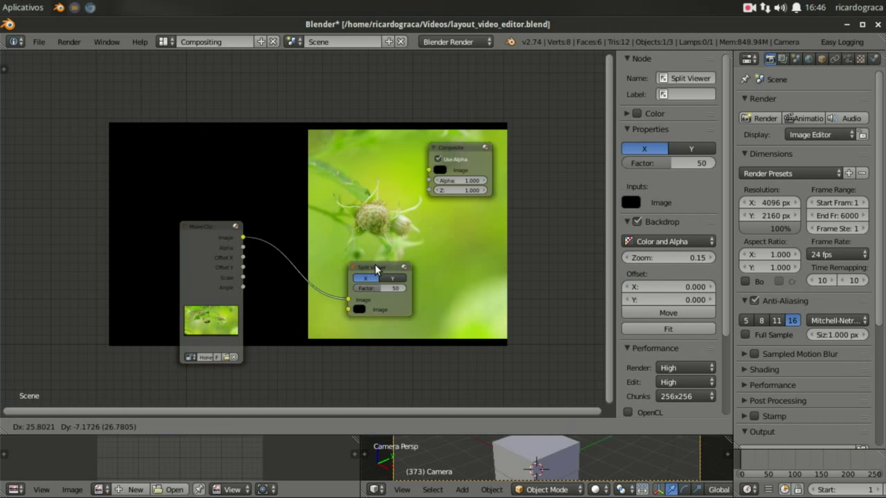
left_click_drag(459, 150, 485, 338)
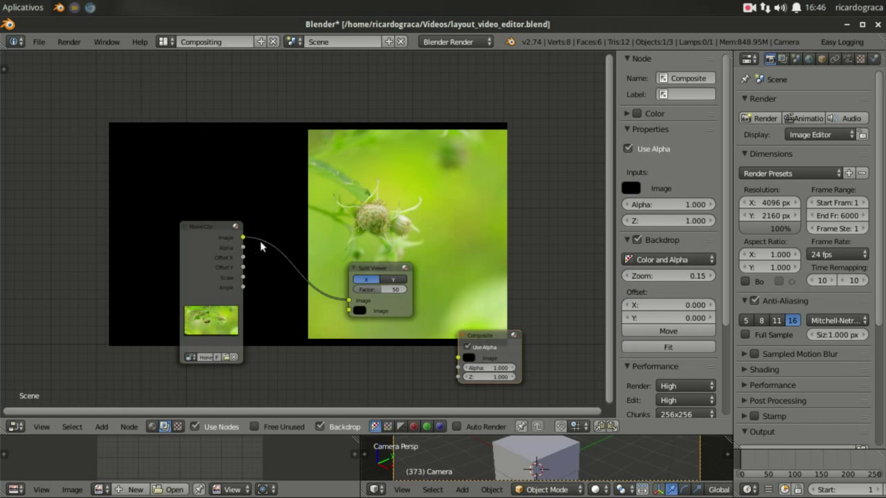
mouse_move(243, 238)
left_mouse_down()
mouse_move(427, 373)
mouse_move(458, 358)
left_mouse_up()
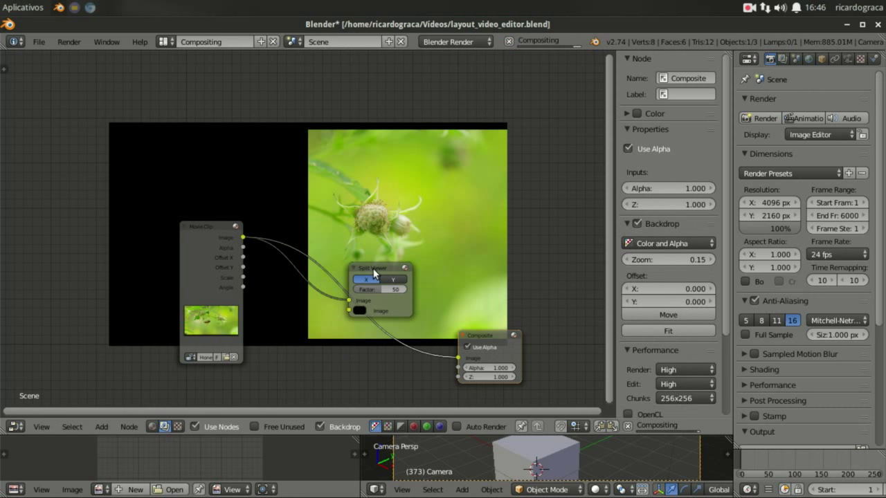
Tidy the layout by moving the Split Viewer, Composite and Movie Clip nodes.
left_click_drag(371, 271, 486, 204)
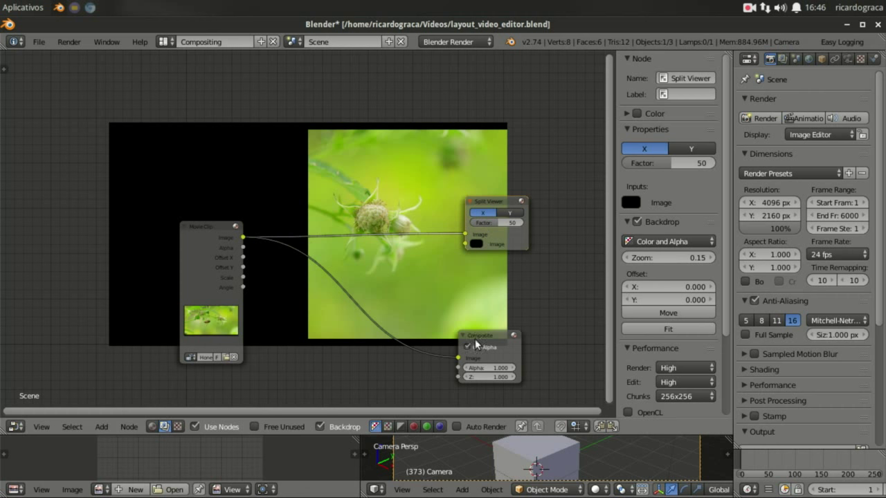
left_click_drag(489, 339, 508, 337)
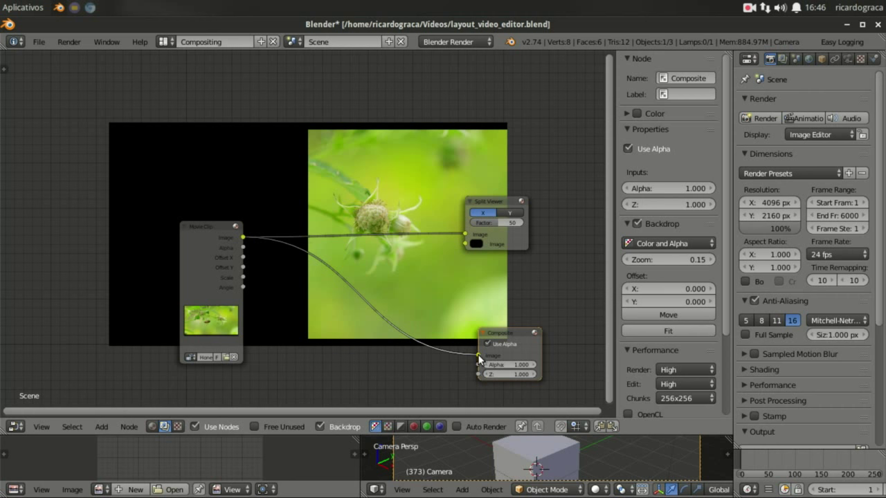
left_click_drag(510, 333, 524, 321)
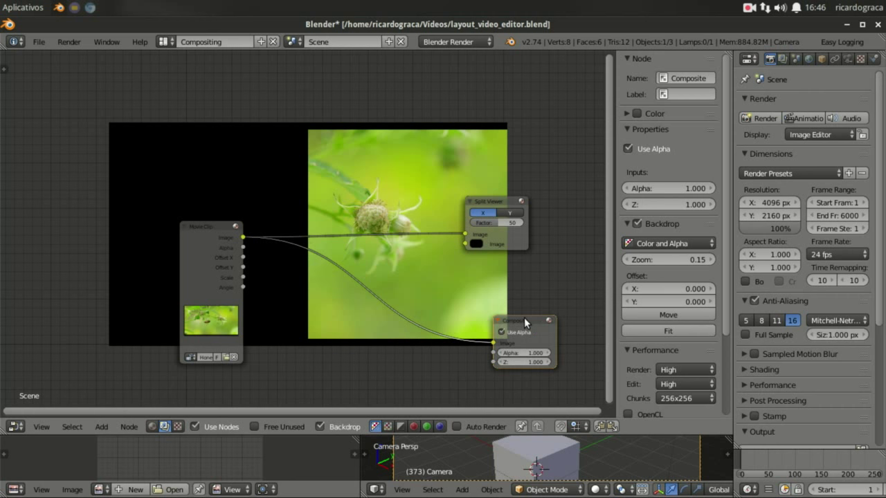
left_click_drag(501, 200, 475, 191)
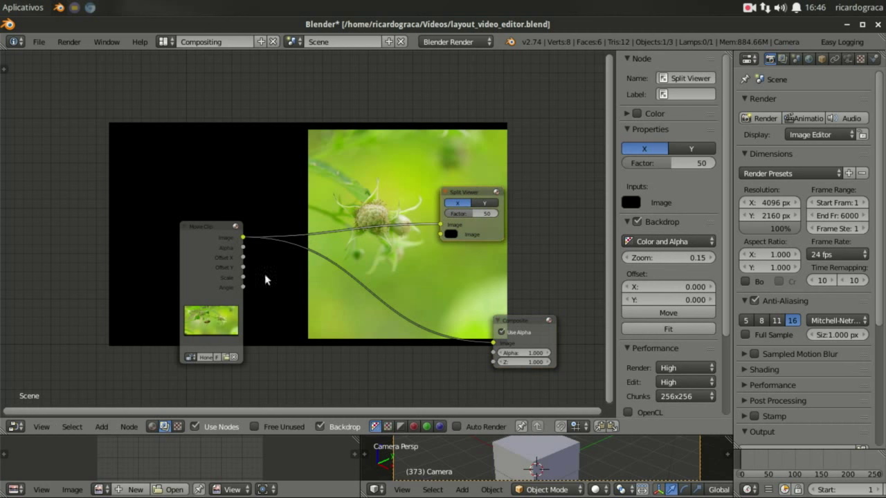
left_click(187, 225)
left_click(119, 184)
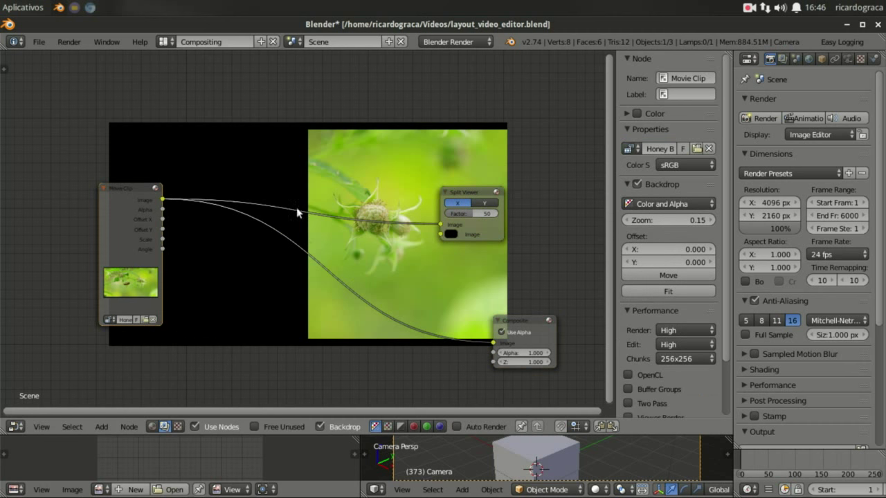
Add a Color Balance node from the Add menu's Color category.
left_click(101, 426)
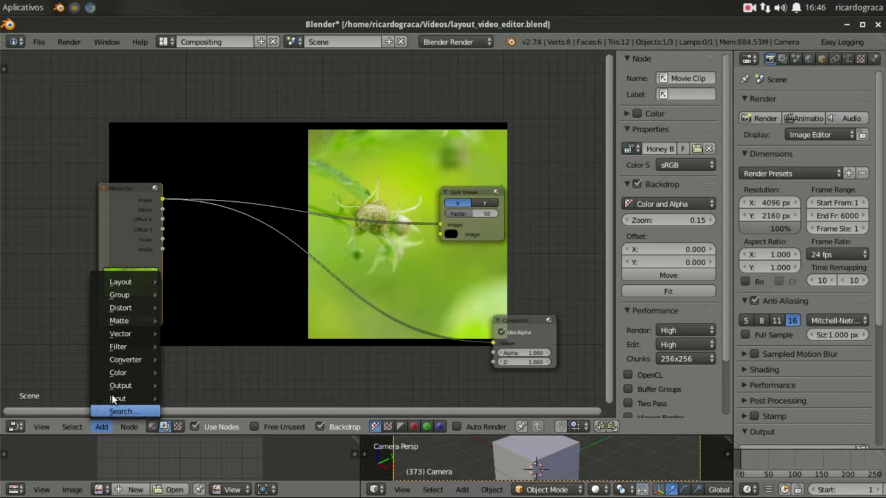
mouse_move(118, 346)
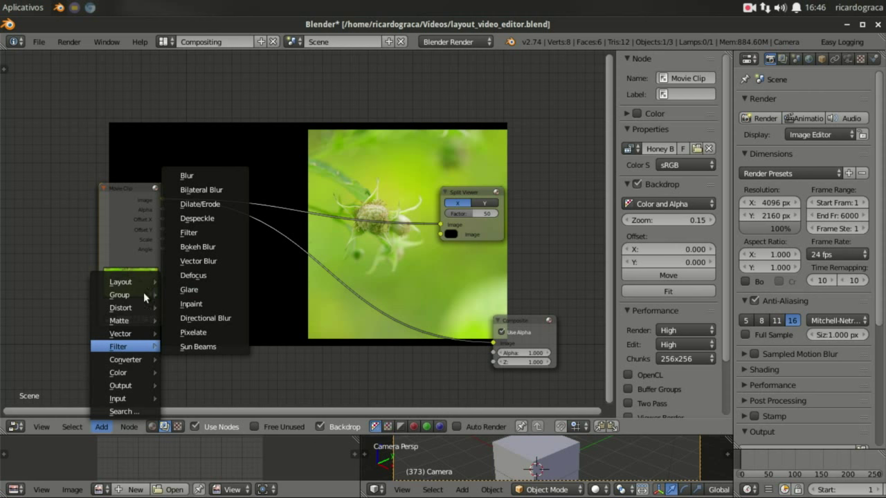
mouse_move(121, 373)
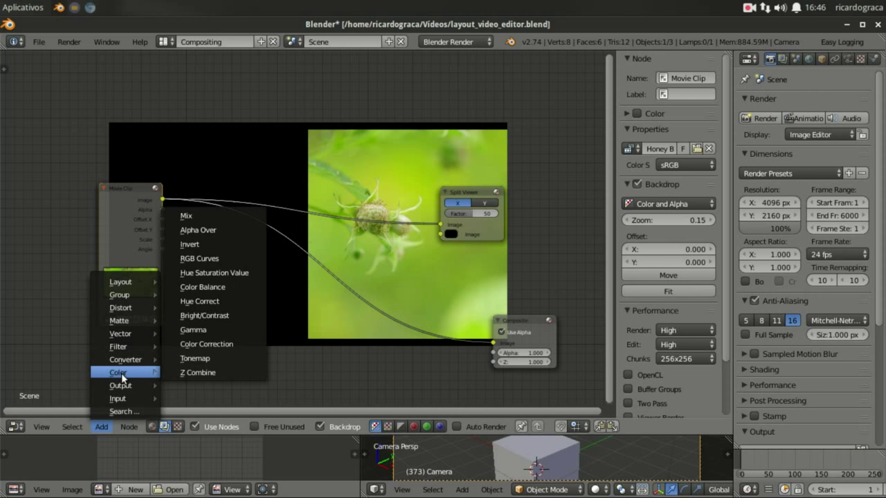
left_click(221, 291)
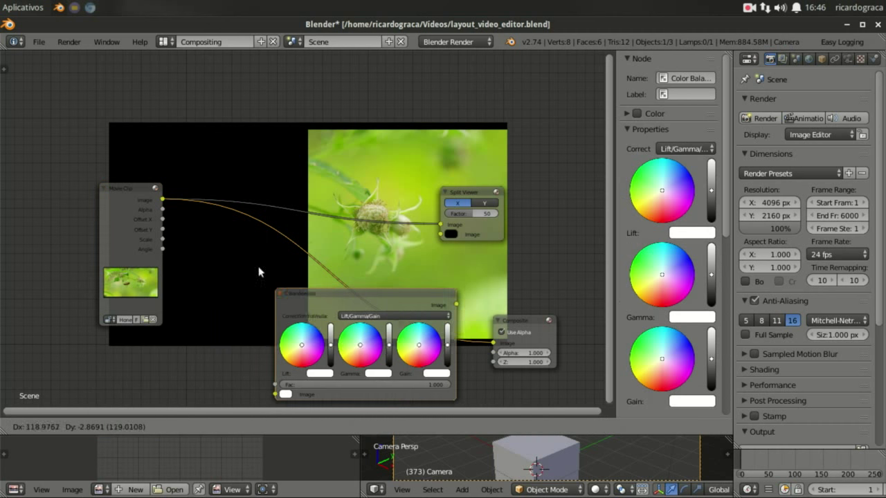
Drop Color Balance onto the Movie Clip–Composite link and wire it to the Split Viewer's second image.
left_click(244, 230)
left_click_drag(326, 238, 303, 270)
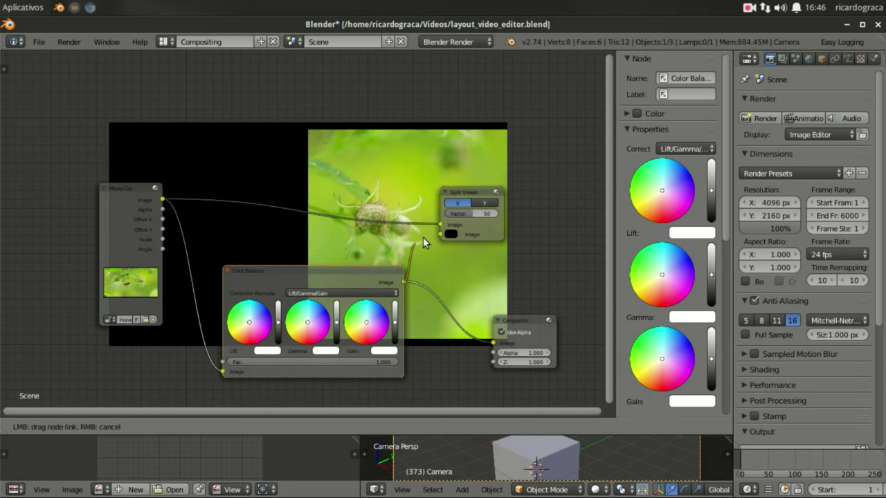
left_click_drag(403, 283, 440, 235)
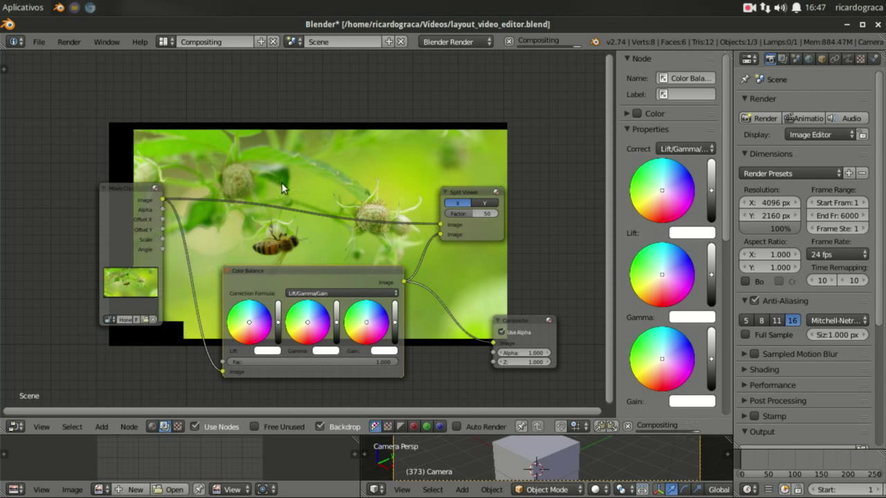
Tidy the layout of the Color Balance, Movie Clip and Split Viewer nodes.
left_click_drag(295, 273, 303, 289)
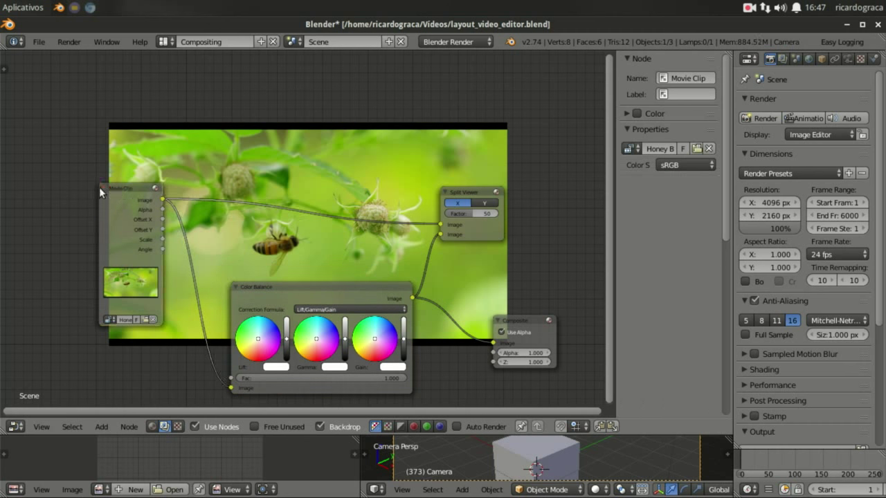
left_click_drag(99, 187, 61, 186)
mouse_move(456, 198)
left_mouse_down()
mouse_move(453, 161)
mouse_move(485, 173)
left_mouse_up()
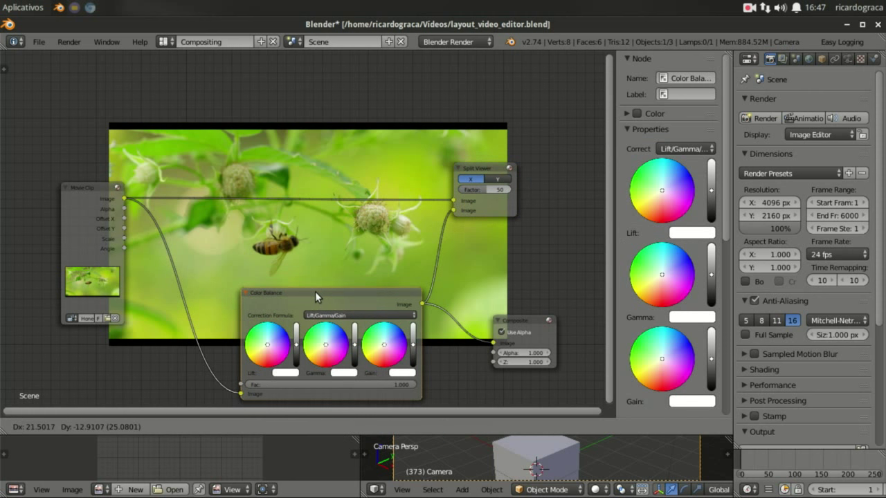
left_click_drag(306, 286, 315, 292)
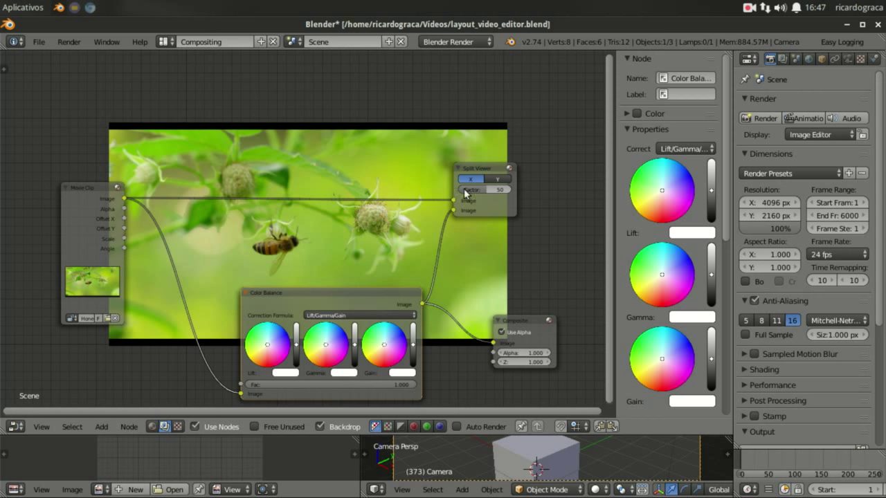
key("a")
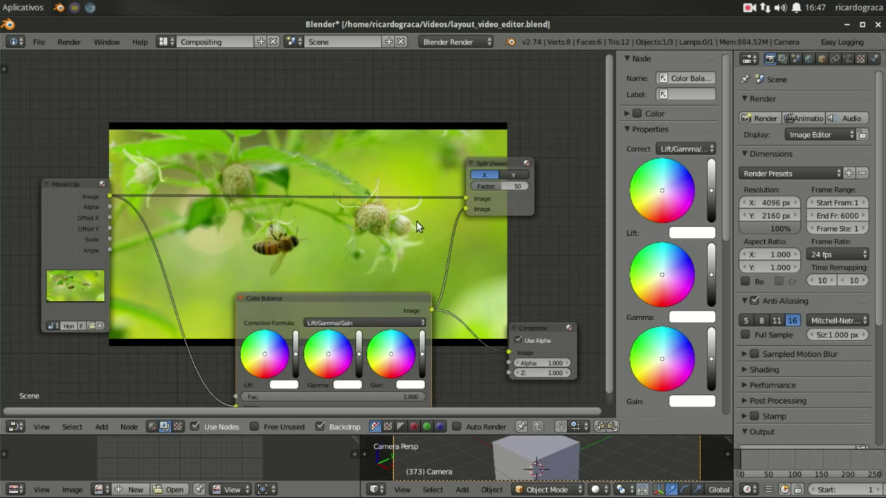
key("a")
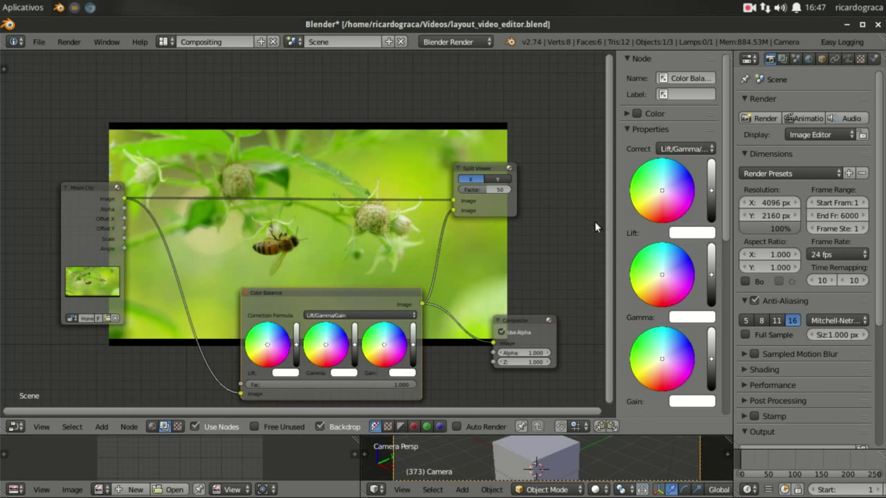
Tint Lift toward warm peach and shift the Split Viewer and Color Balance nodes.
mouse_move(661, 197)
left_mouse_down()
mouse_move(649, 192)
mouse_move(654, 215)
left_mouse_up()
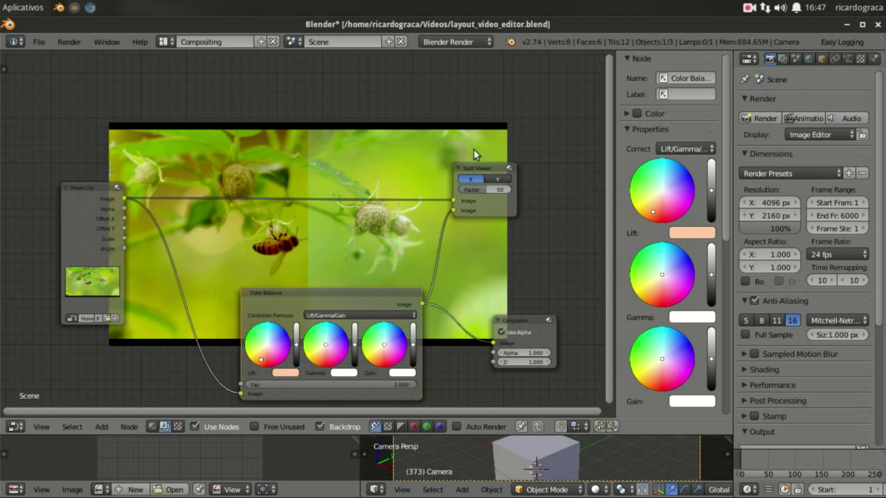
left_click_drag(479, 168, 468, 164)
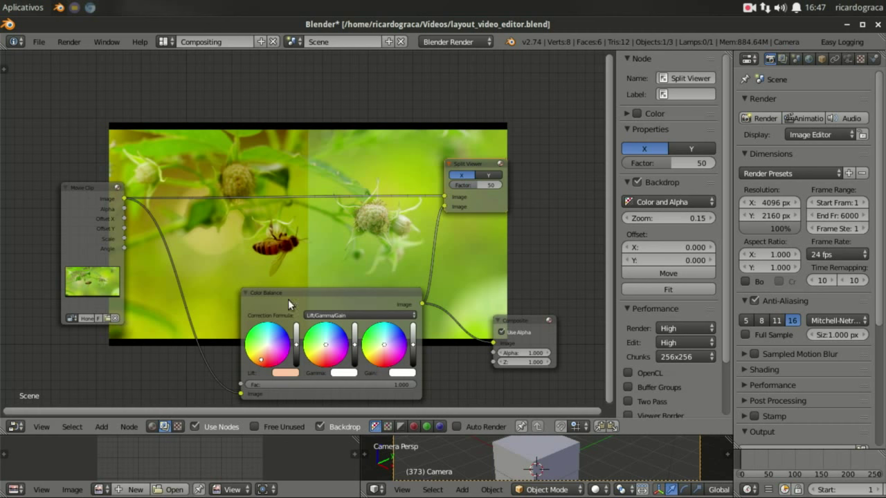
left_click_drag(313, 290, 267, 287)
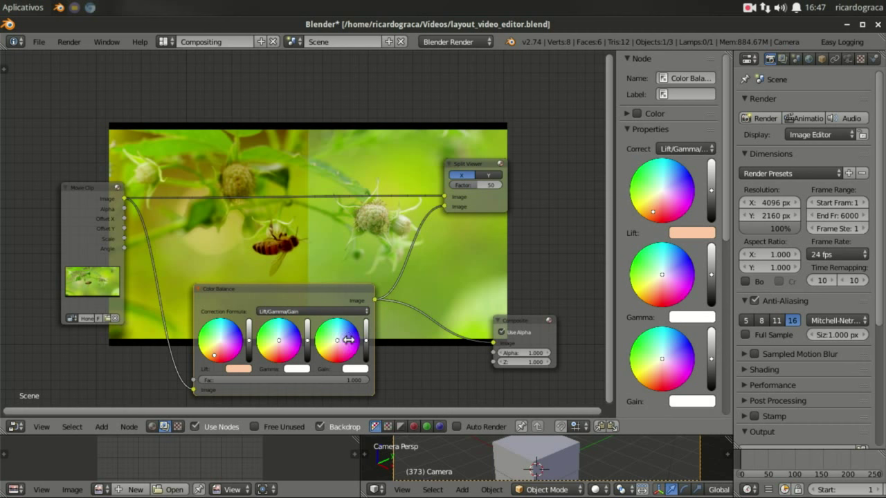
left_click_drag(275, 290, 270, 266)
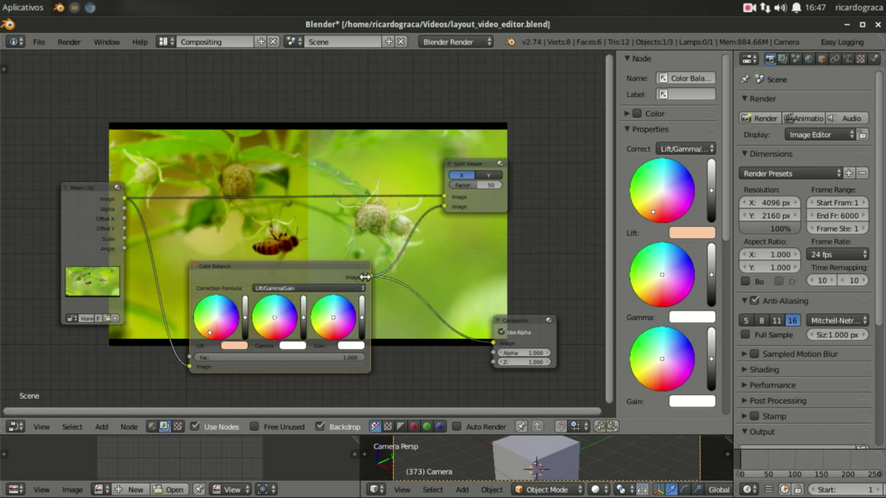
Reconnect Color Balance to the Split Viewer, rearrange the nodes, and reset Lift to neutral.
left_click_drag(433, 208, 442, 207)
left_click_drag(283, 264, 277, 255)
left_click_drag(528, 317, 559, 334)
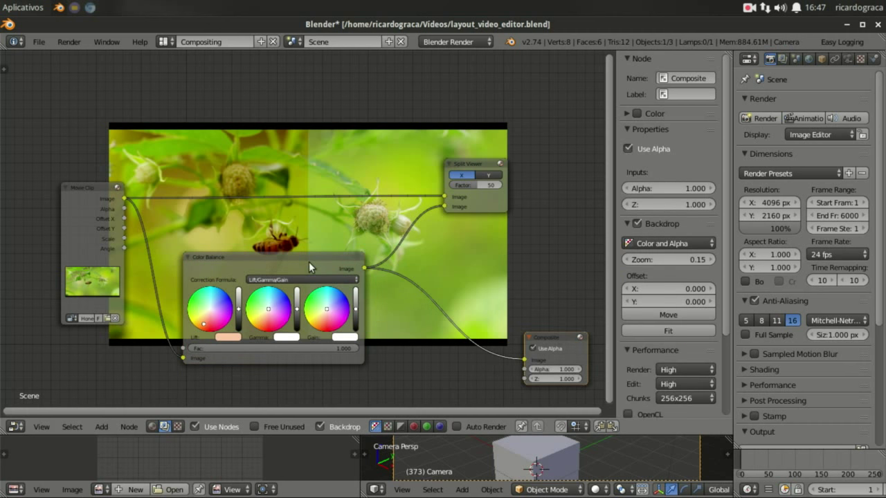
left_click_drag(276, 257, 313, 279)
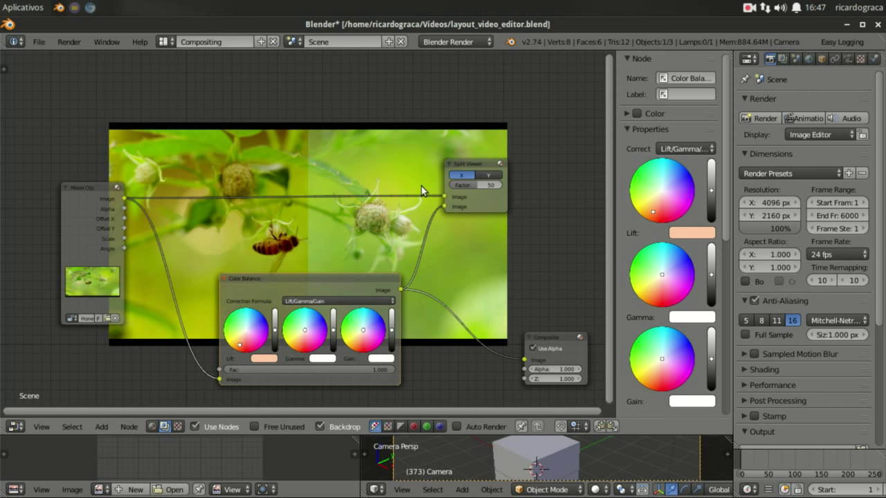
left_click_drag(297, 274, 297, 283)
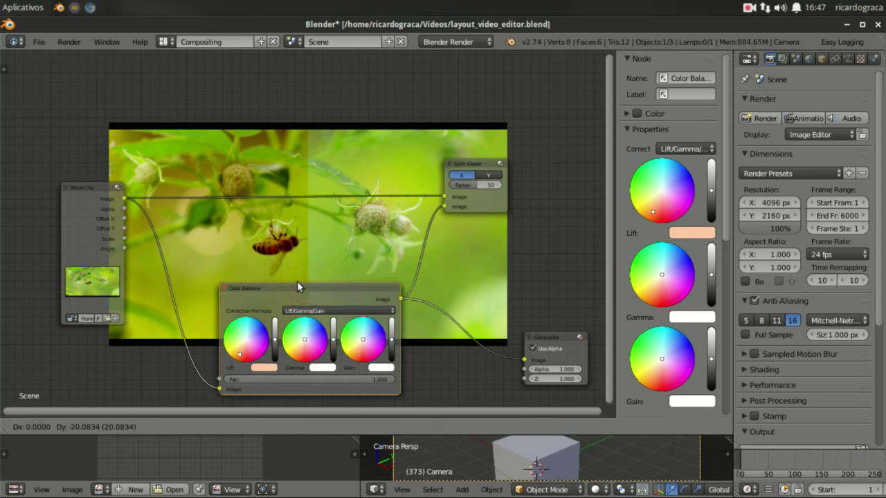
left_click_drag(652, 212, 662, 195)
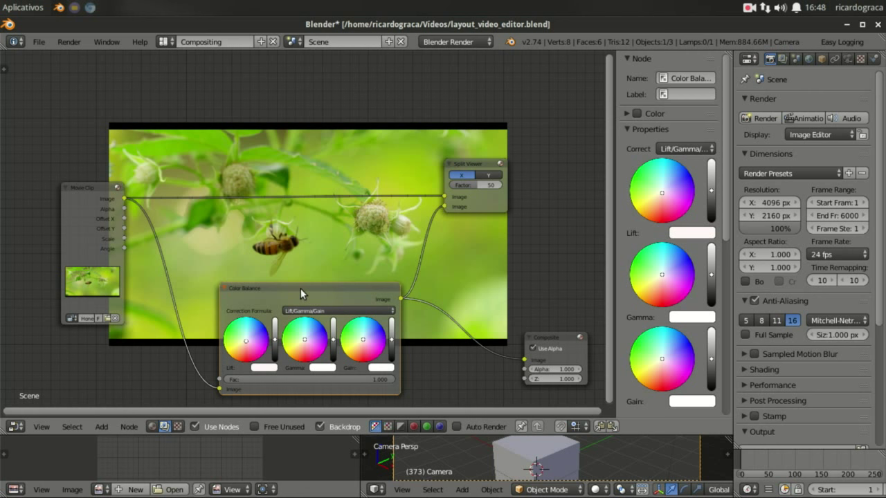
left_click_drag(300, 288, 295, 270)
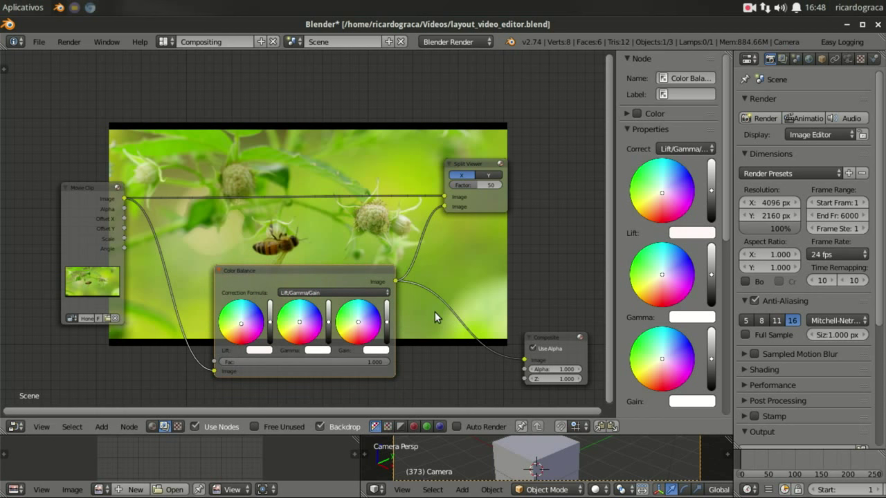